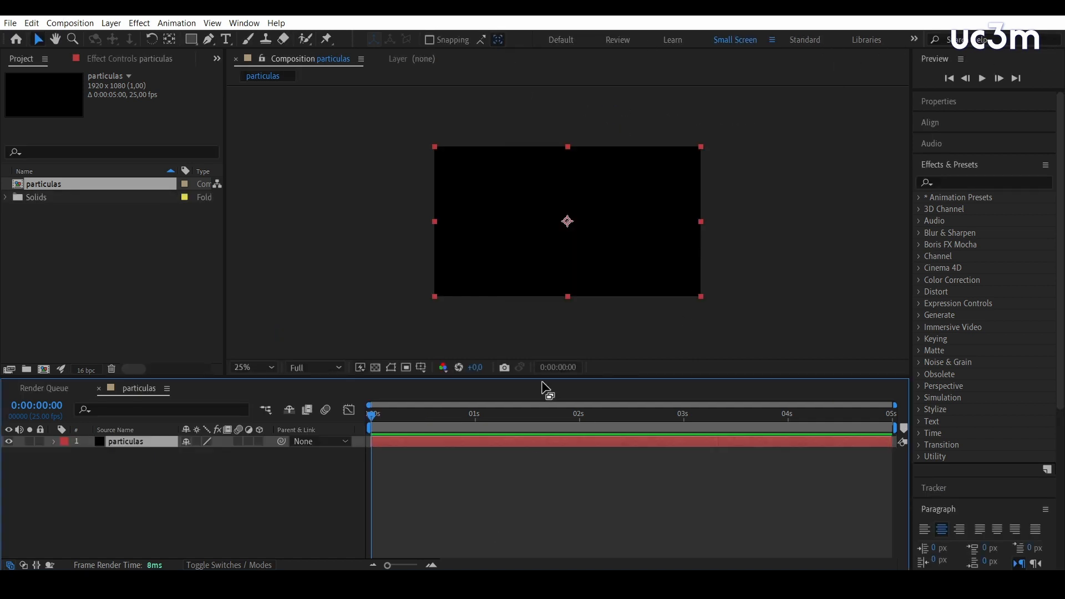
Search the effects for "particle" and apply CC Particle World to the particulas layer
{"action": "left_click", "coordinate": [993, 181]}
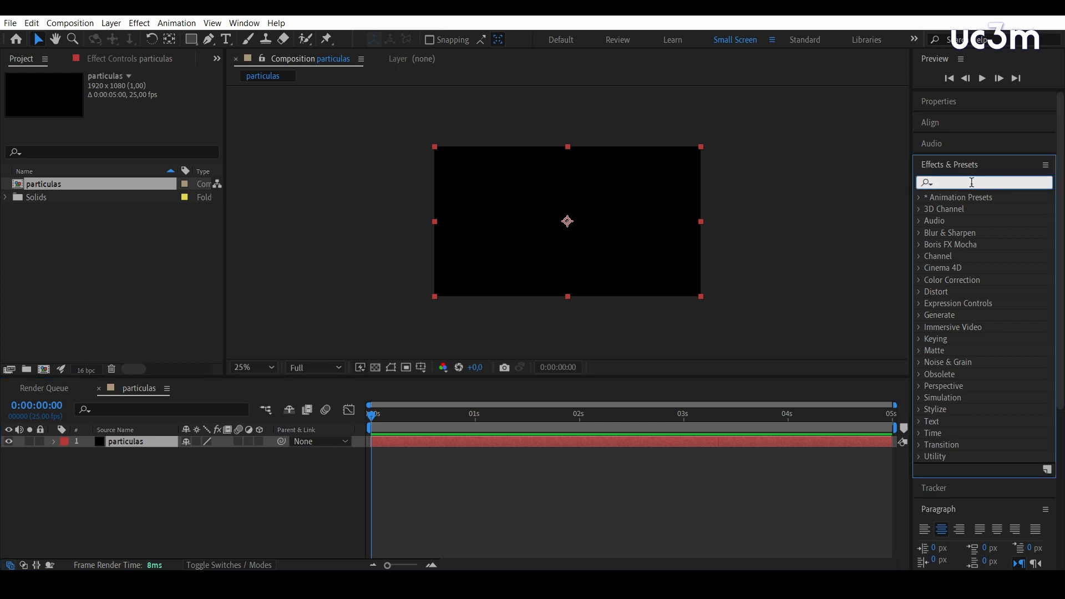
{"action": "type", "text": "particle"}
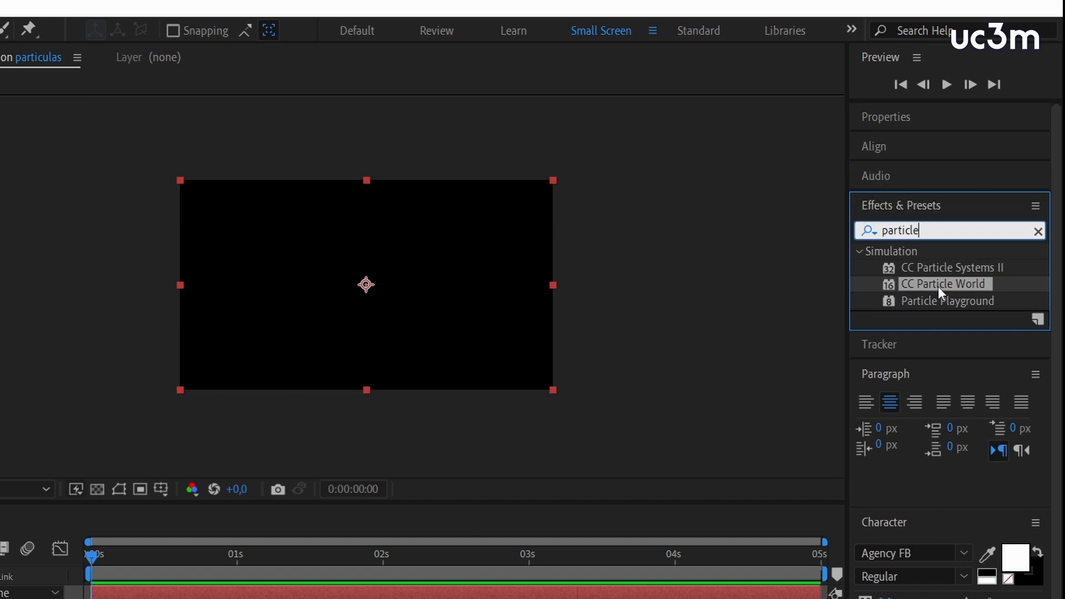
{"action": "left_click", "coordinate": [928, 267]}
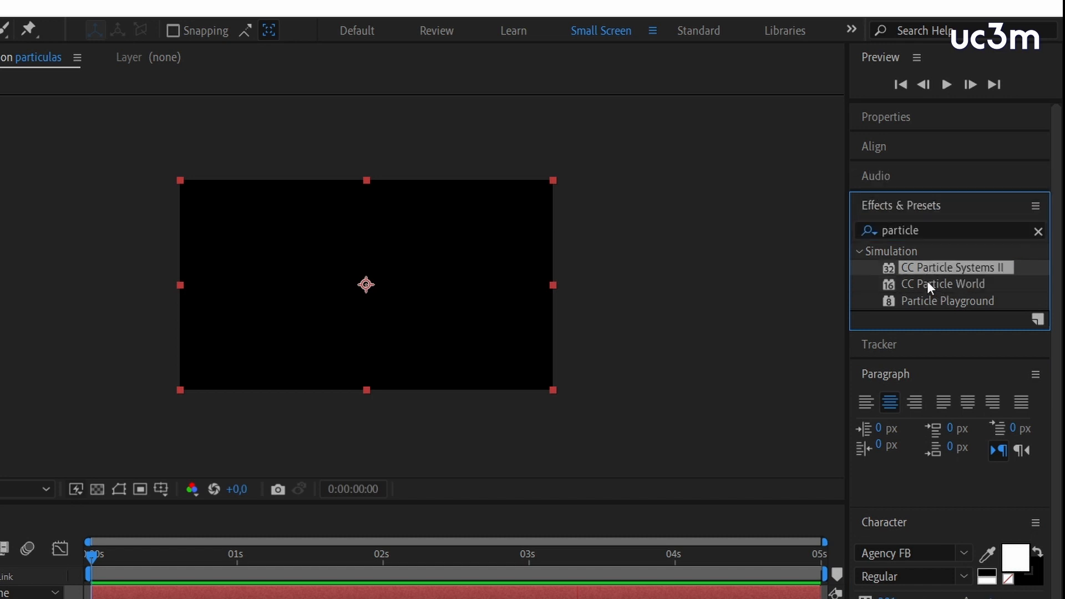
{"action": "left_click", "coordinate": [970, 283]}
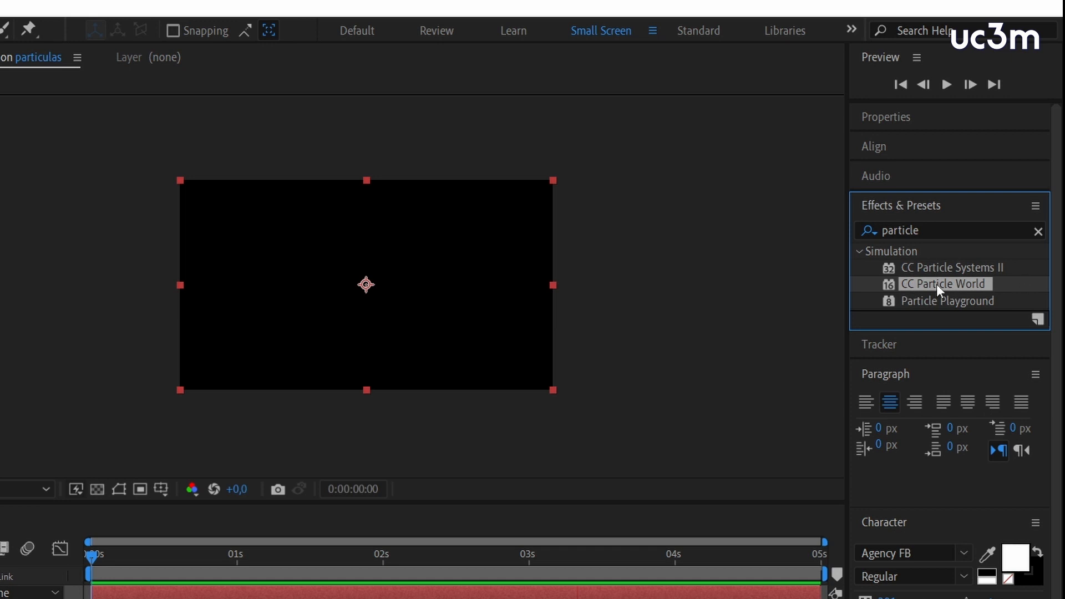
{"action": "double_click", "coordinate": [937, 284]}
Preview the particle animation in the composition, examine the emission up close, and return the current time to 0:00:00:11
{"action": "key", "text": "space"}
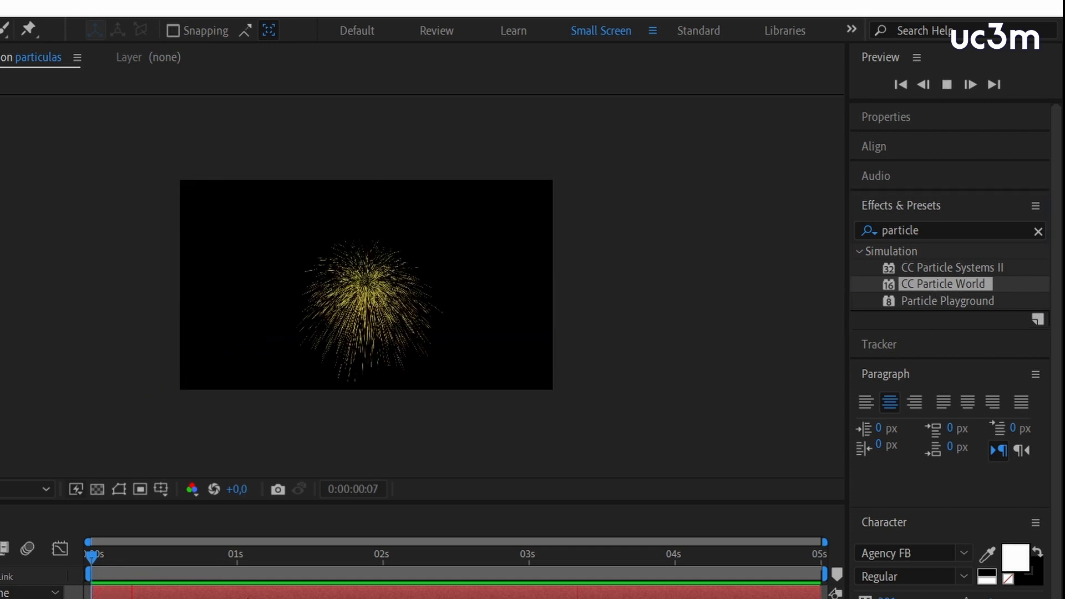
{"action": "key", "text": "space"}
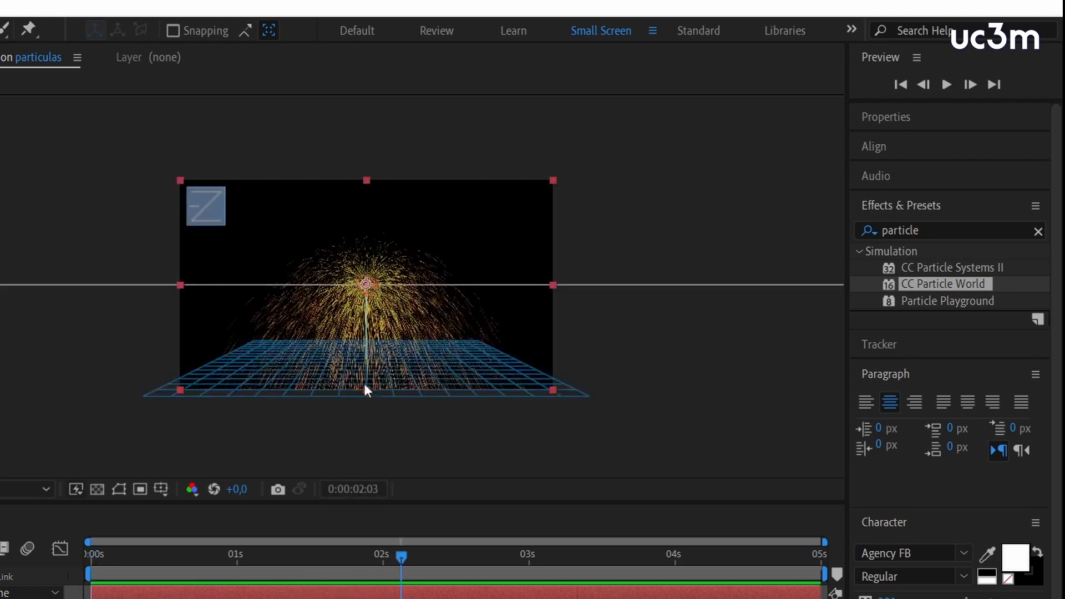
{"action": "scroll", "coordinate": [388, 304], "scroll_direction": "up", "scroll_amount": 2}
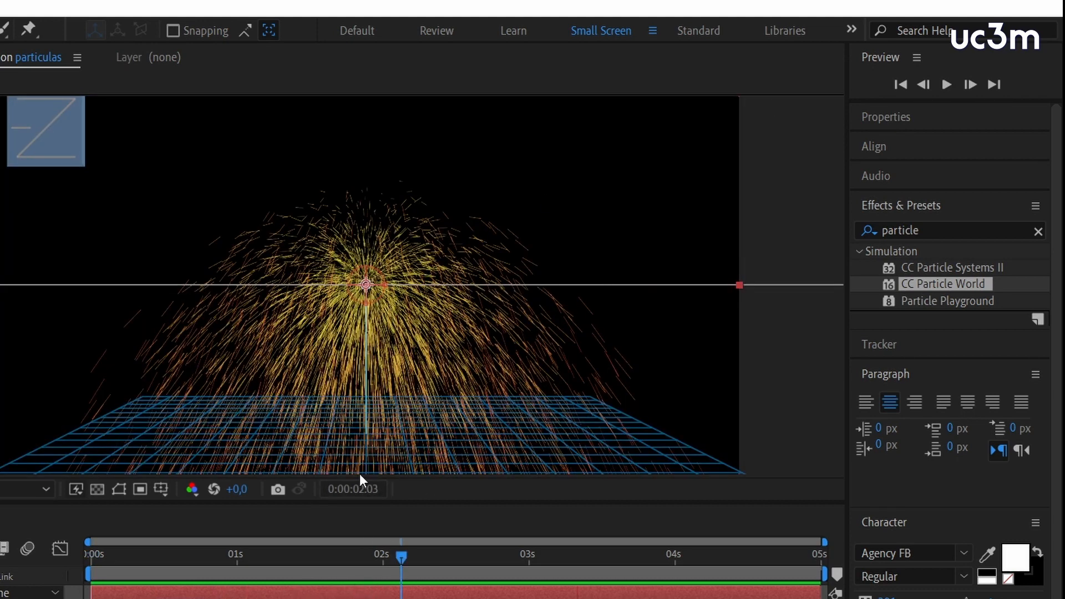
{"action": "key", "text": "space"}
{"action": "key", "text": "space"}
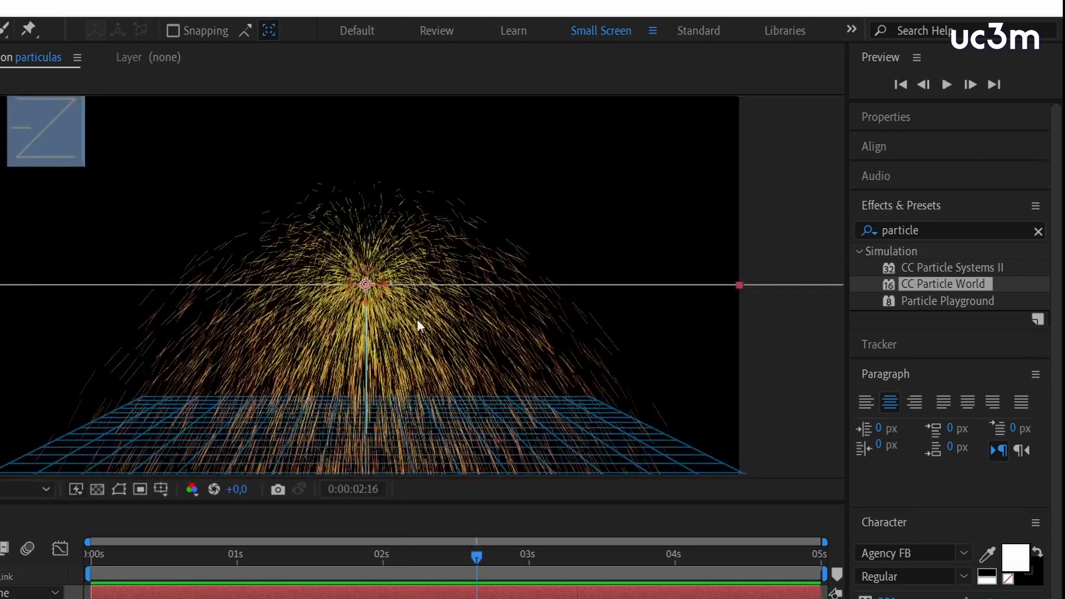
{"action": "scroll", "coordinate": [415, 458], "scroll_direction": "down", "scroll_amount": 1}
{"action": "scroll", "coordinate": [388, 378], "scroll_direction": "up", "scroll_amount": 1}
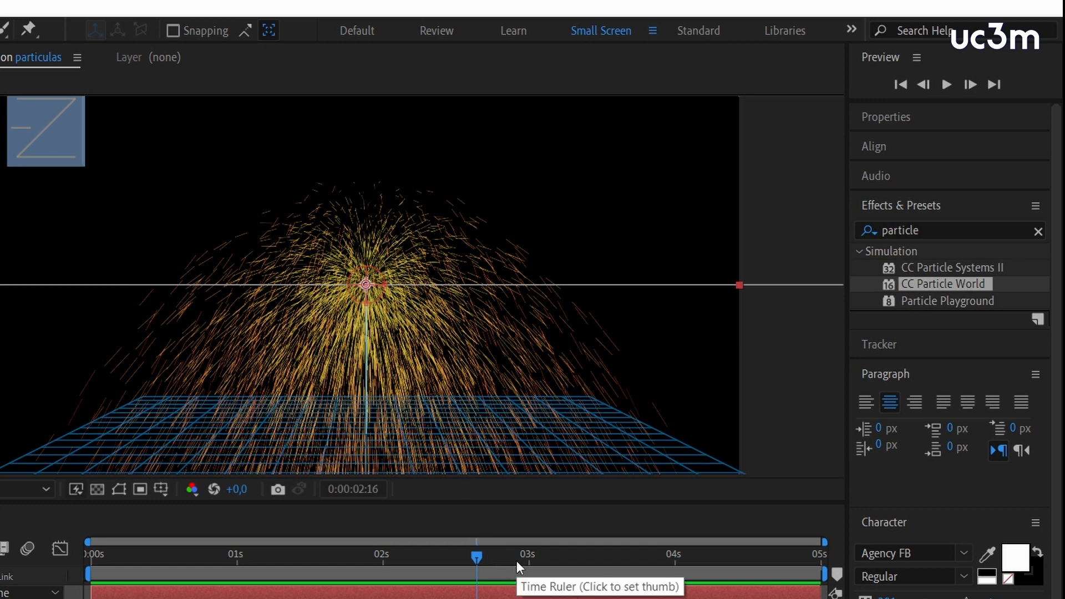
{"action": "left_click_drag", "start_coordinate": [517, 560], "coordinate": [152, 559]}
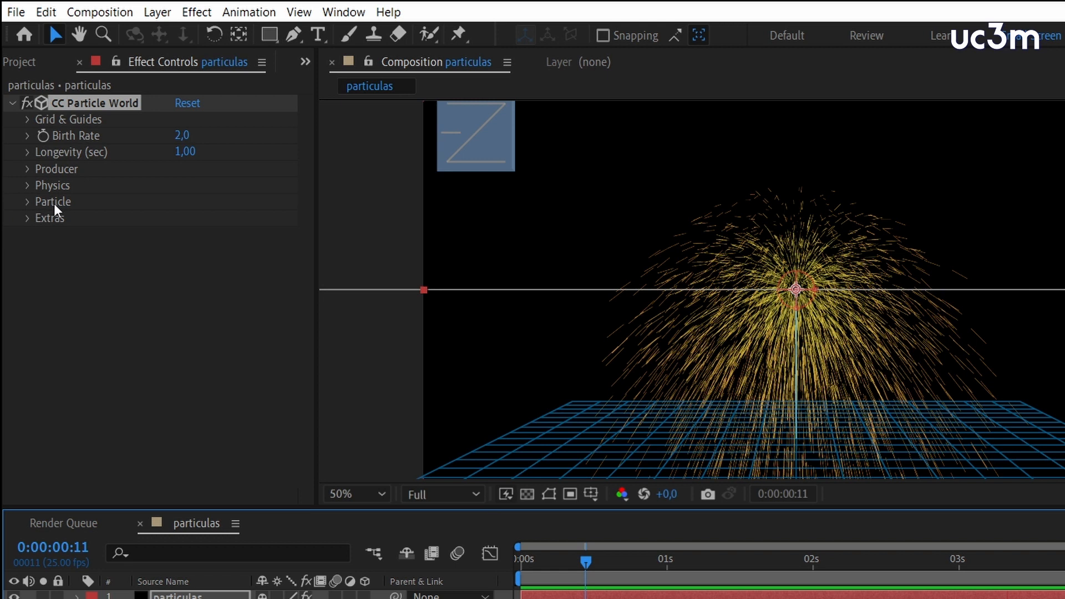
Set the Particle Type of CC Particle World to Faded Sphere and check the spheres around 0:00:00:20
{"action": "left_click", "coordinate": [29, 201]}
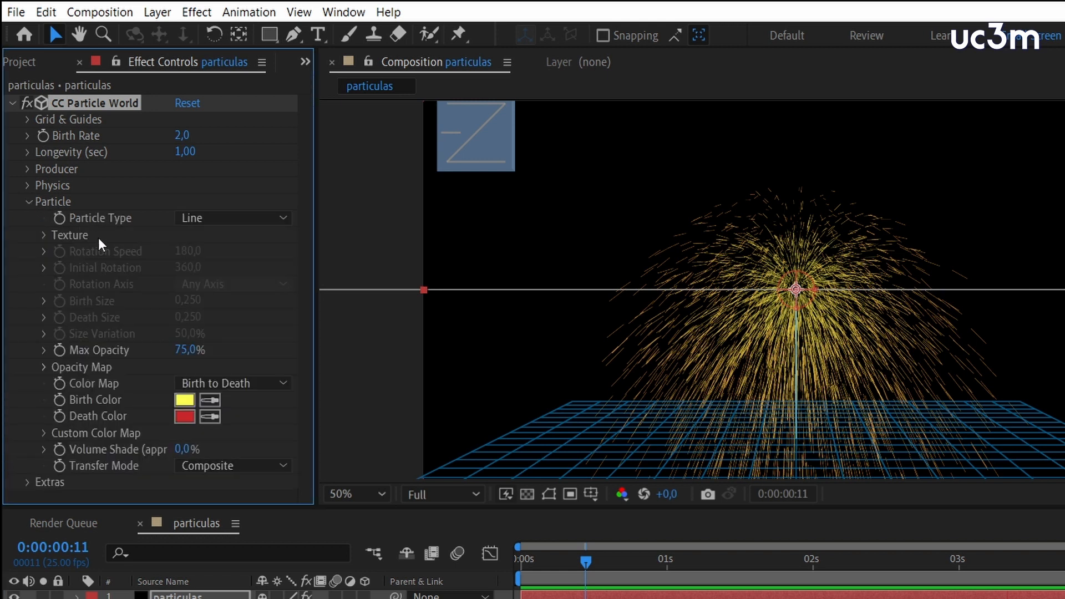
{"action": "left_click", "coordinate": [198, 218]}
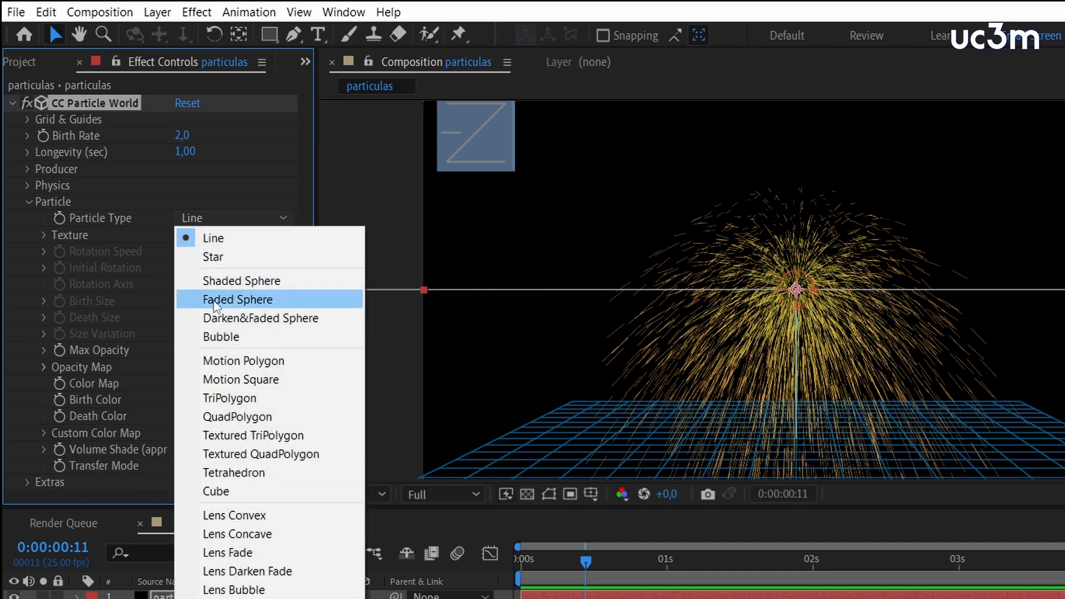
{"action": "left_click", "coordinate": [270, 306]}
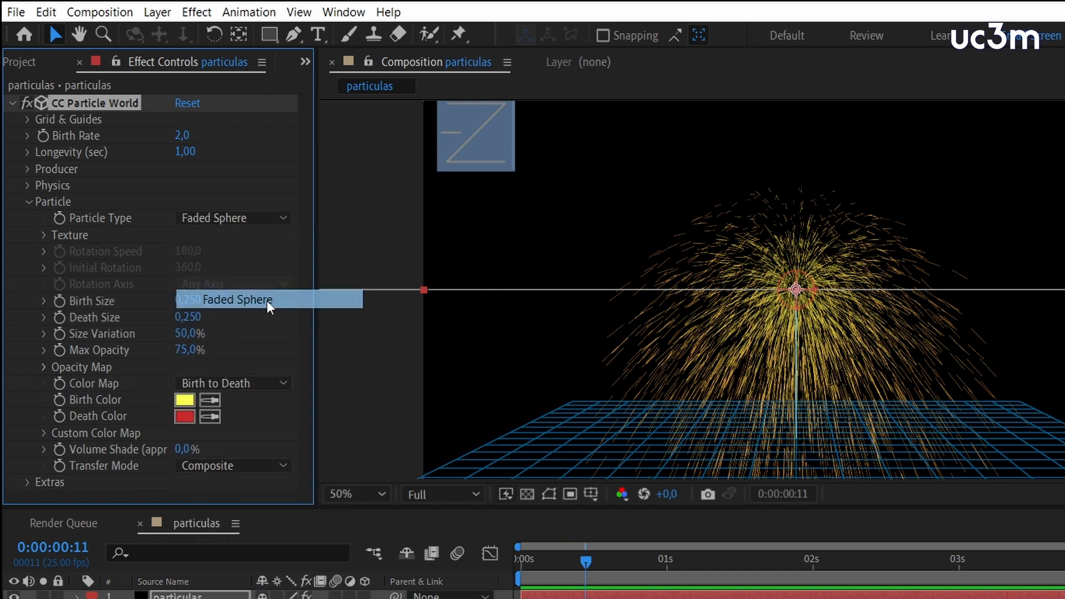
{"action": "scroll", "coordinate": [781, 342], "scroll_direction": "up", "scroll_amount": 2}
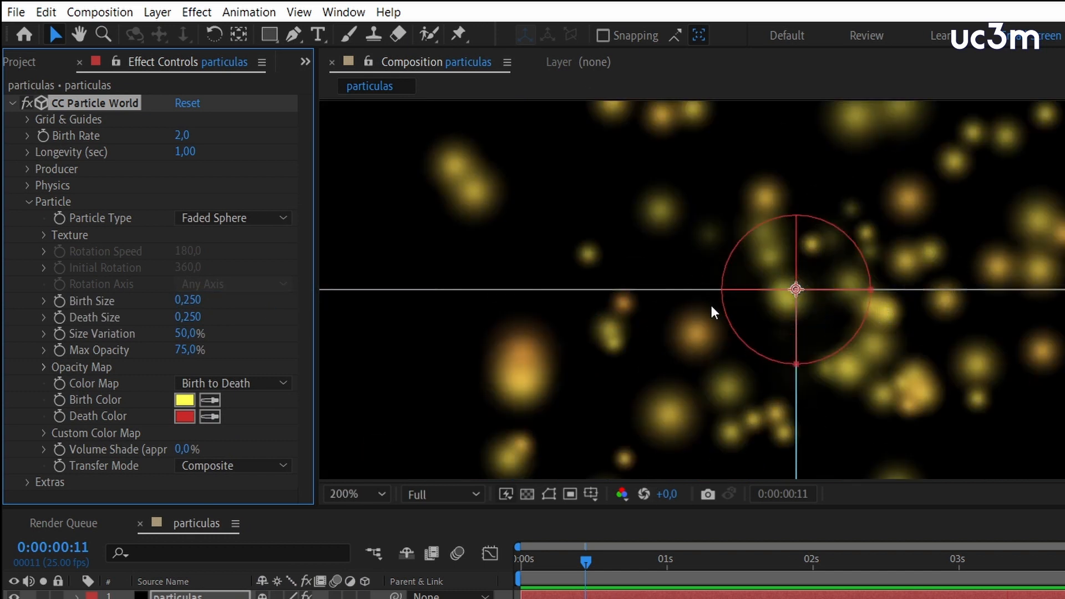
{"action": "left_click_drag", "start_coordinate": [586, 561], "coordinate": [576, 561]}
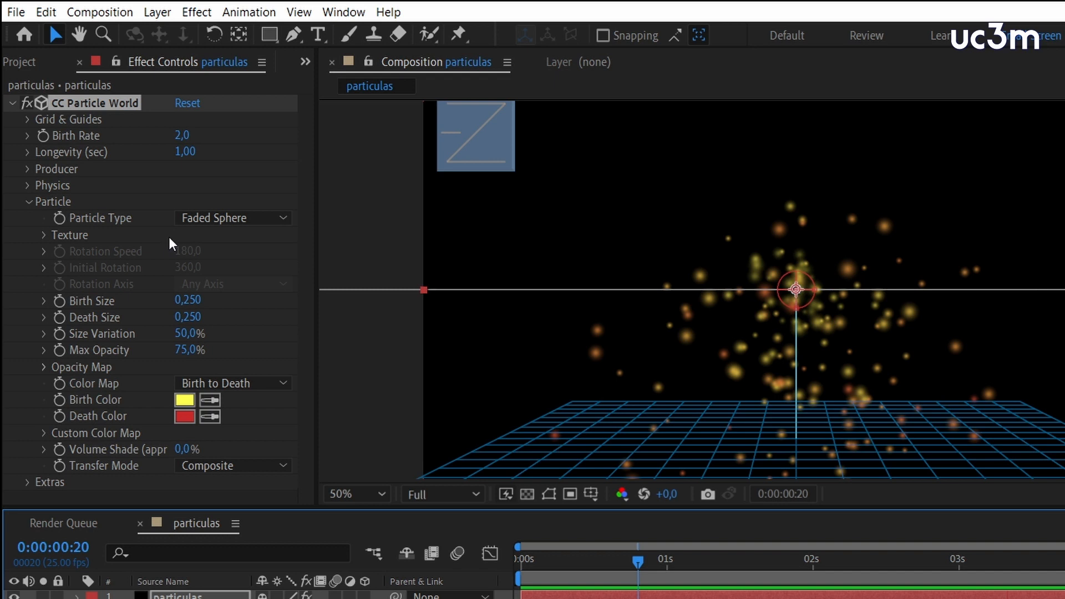
Change the particles' Birth Color to a slightly warm off-white
{"action": "left_click", "coordinate": [86, 411]}
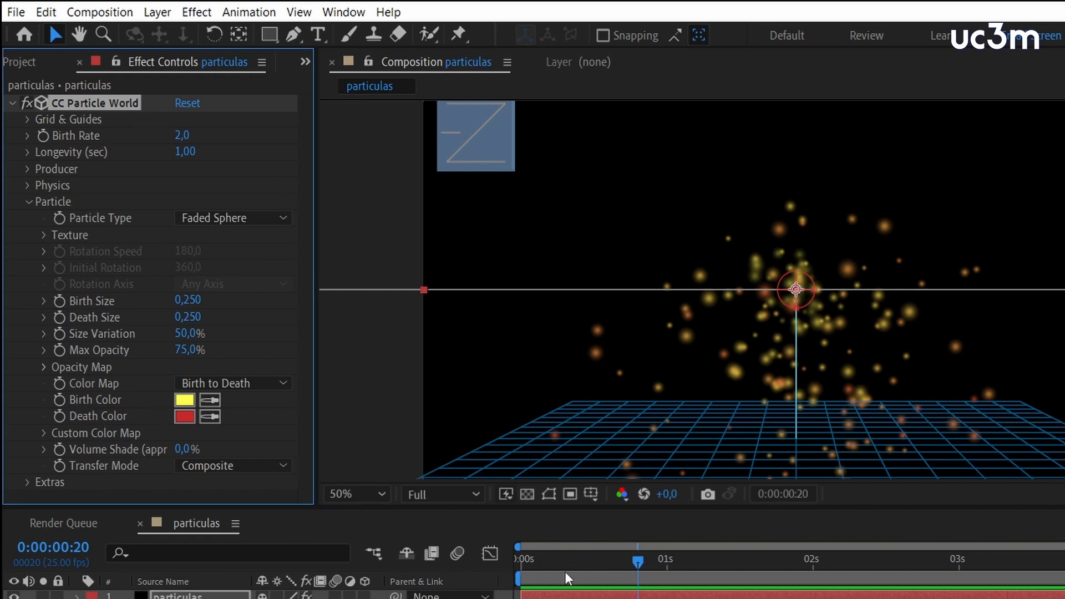
{"action": "scroll", "coordinate": [745, 352], "scroll_direction": "up", "scroll_amount": 3}
{"action": "scroll", "coordinate": [744, 352], "scroll_direction": "down", "scroll_amount": 1}
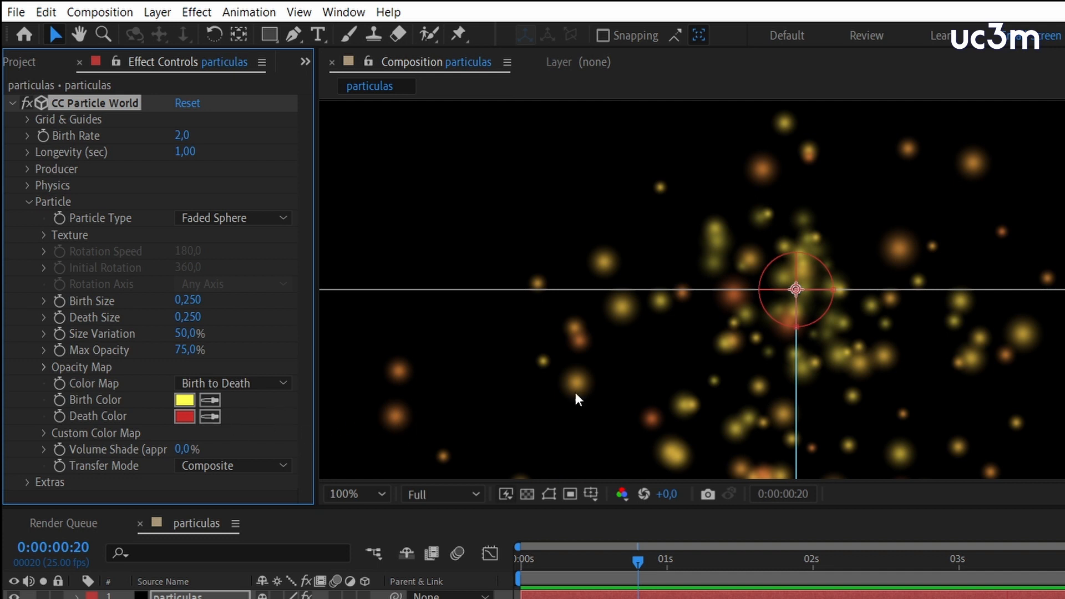
{"action": "left_click", "coordinate": [183, 400]}
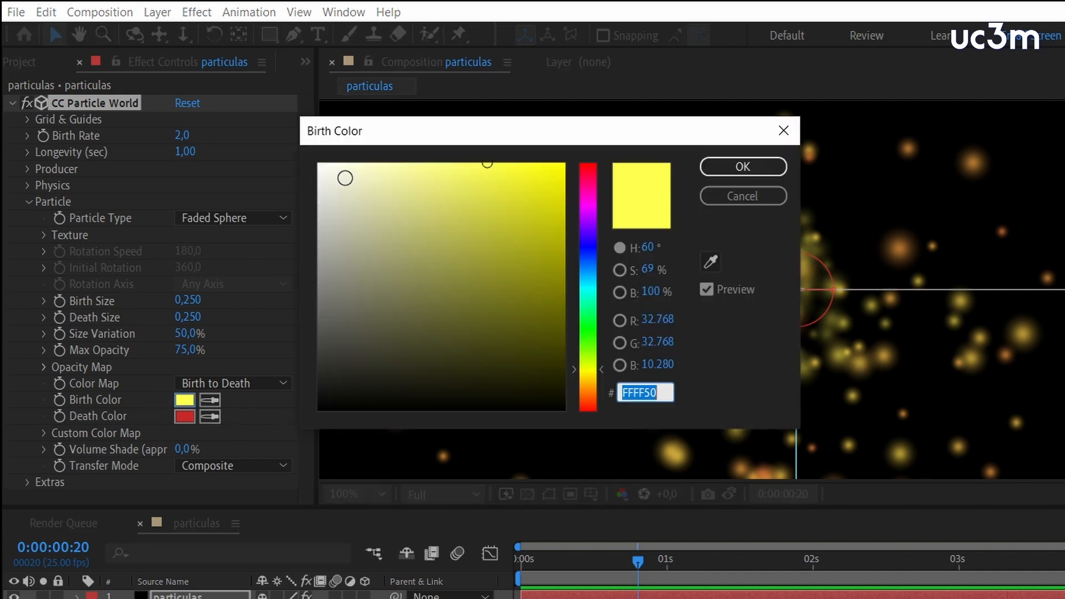
{"action": "left_click_drag", "start_coordinate": [340, 178], "coordinate": [308, 165]}
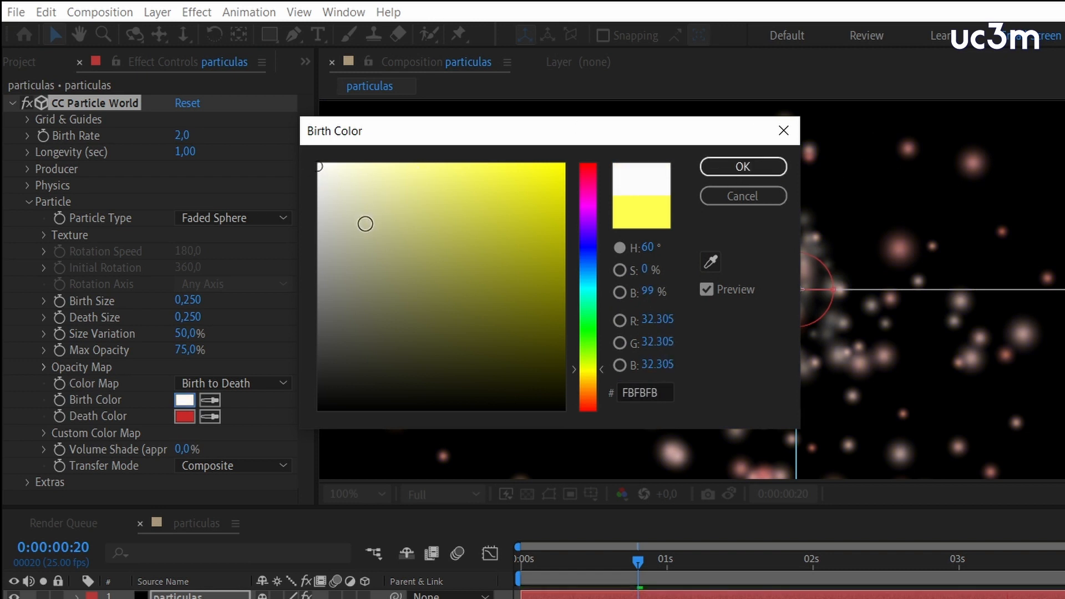
{"action": "left_click_drag", "start_coordinate": [330, 204], "coordinate": [327, 180]}
{"action": "left_click", "coordinate": [744, 167]}
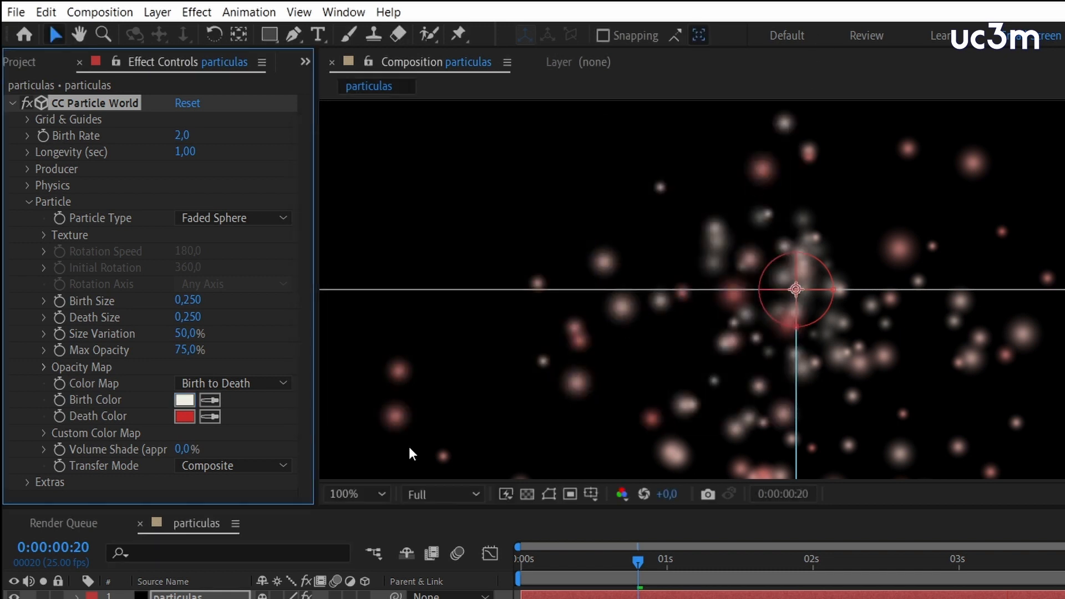
Change the particles' Death Color to a muted brown with an orange hue of 32°
{"action": "left_click", "coordinate": [184, 418]}
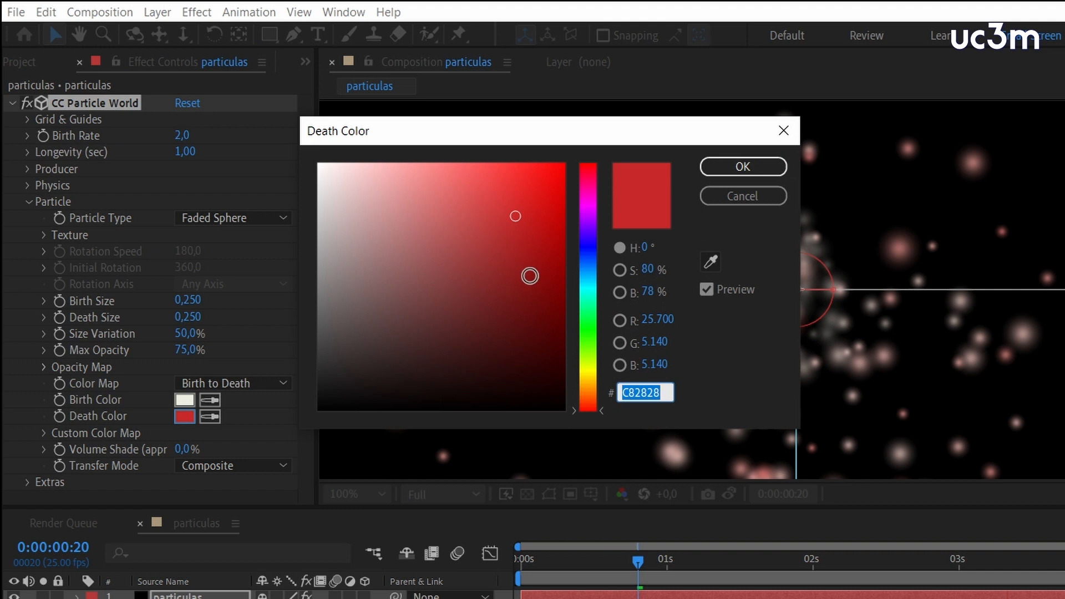
{"action": "left_click_drag", "start_coordinate": [595, 379], "coordinate": [593, 389]}
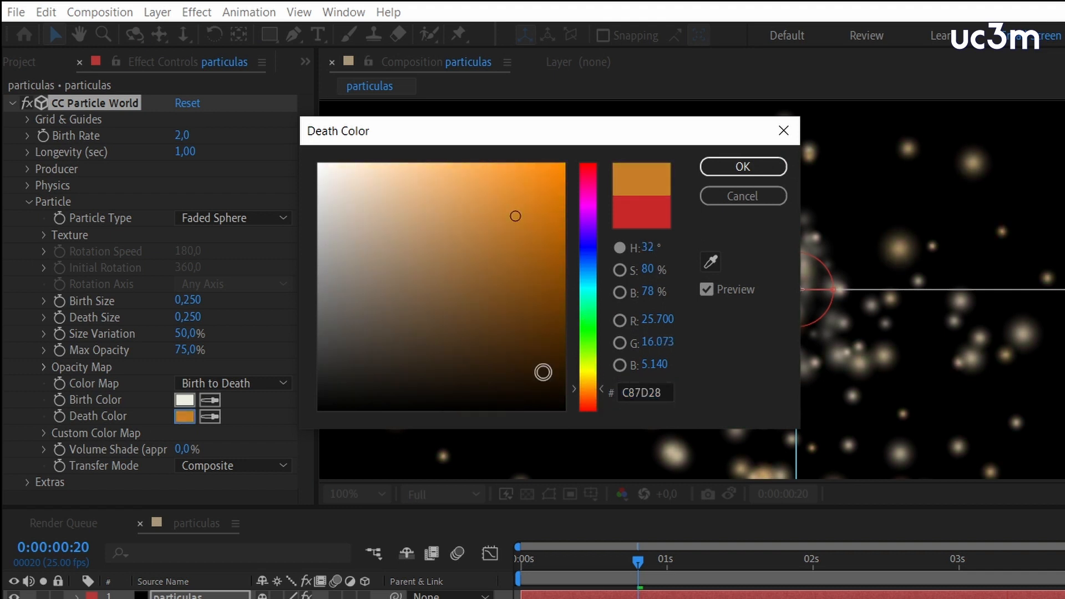
{"action": "mouse_move", "coordinate": [454, 298]}
{"action": "left_mouse_down"}
{"action": "mouse_move", "coordinate": [466, 294]}
{"action": "mouse_move", "coordinate": [447, 245]}
{"action": "left_mouse_up"}
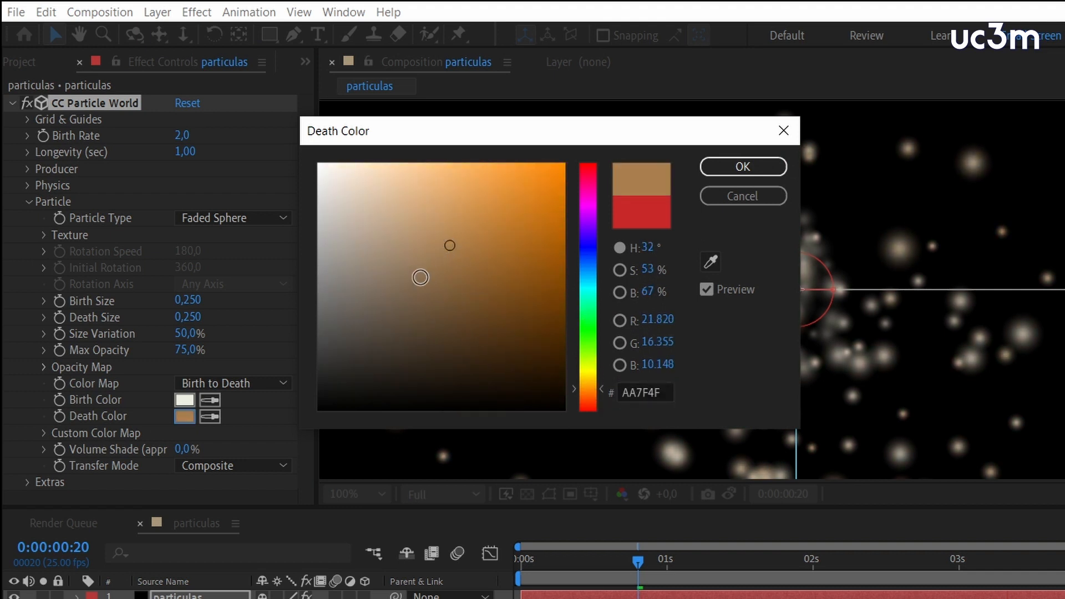
{"action": "left_click", "coordinate": [428, 293]}
{"action": "left_click", "coordinate": [743, 167]}
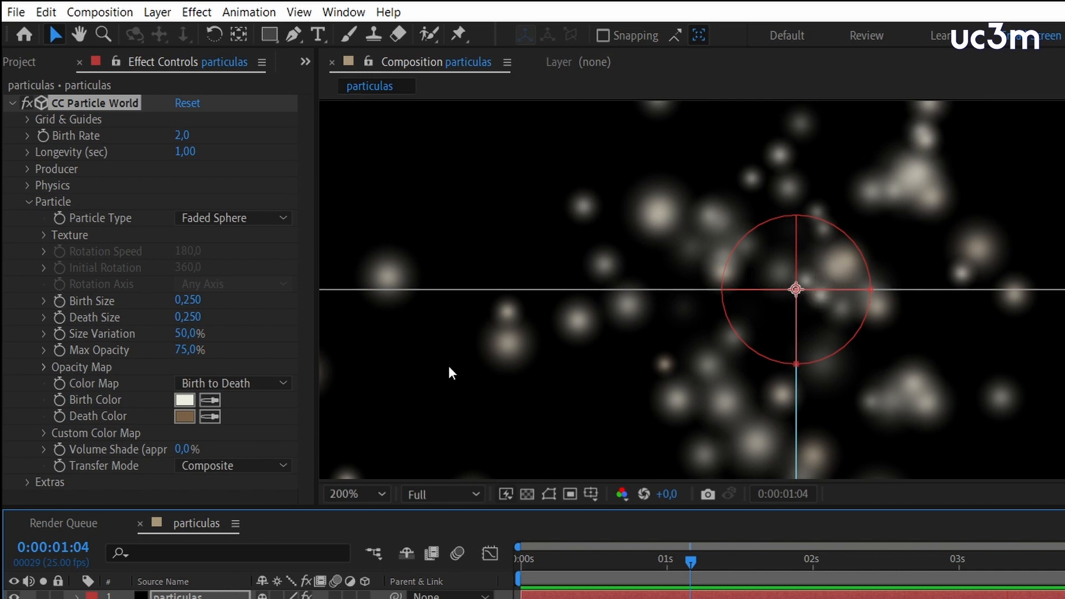
Set the particles' Birth Size to 0,07 and Death Size to 0,01
{"action": "left_click", "coordinate": [183, 300]}
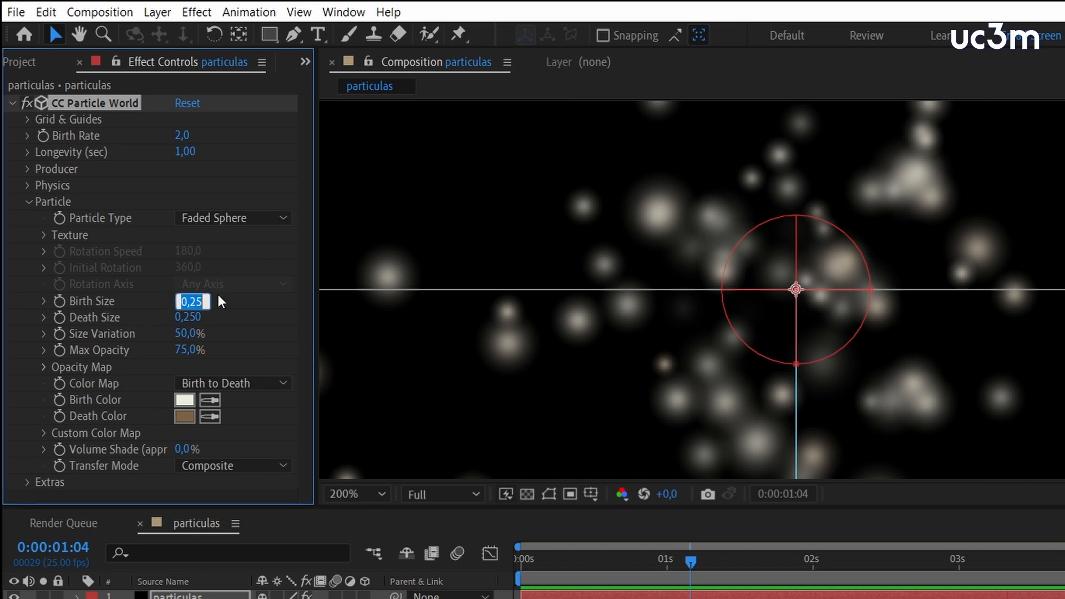
{"action": "key", "text": "BackSpace"}
{"action": "type", "text": "0,07"}
{"action": "key", "text": "Return"}
{"action": "left_click", "coordinate": [191, 317]}
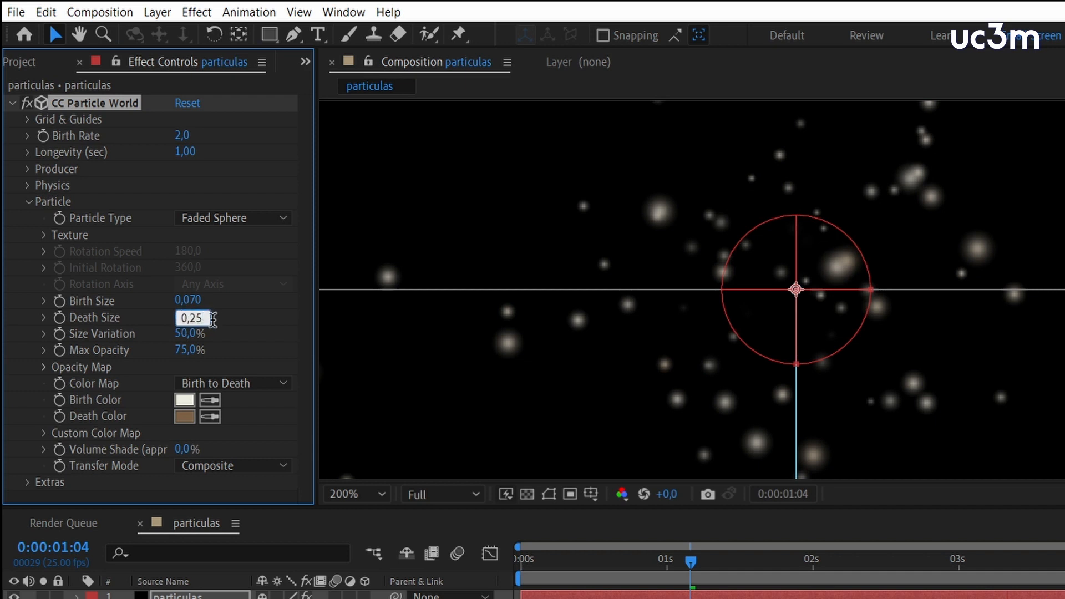
{"action": "type", "text": "0,01"}
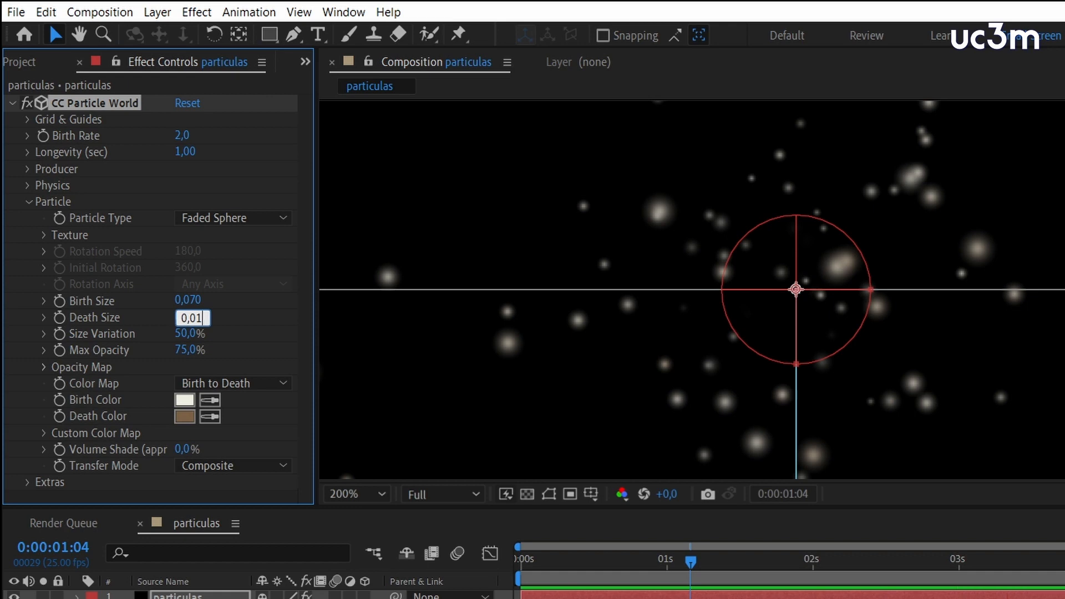
{"action": "left_click_drag", "start_coordinate": [662, 570], "coordinate": [691, 568]}
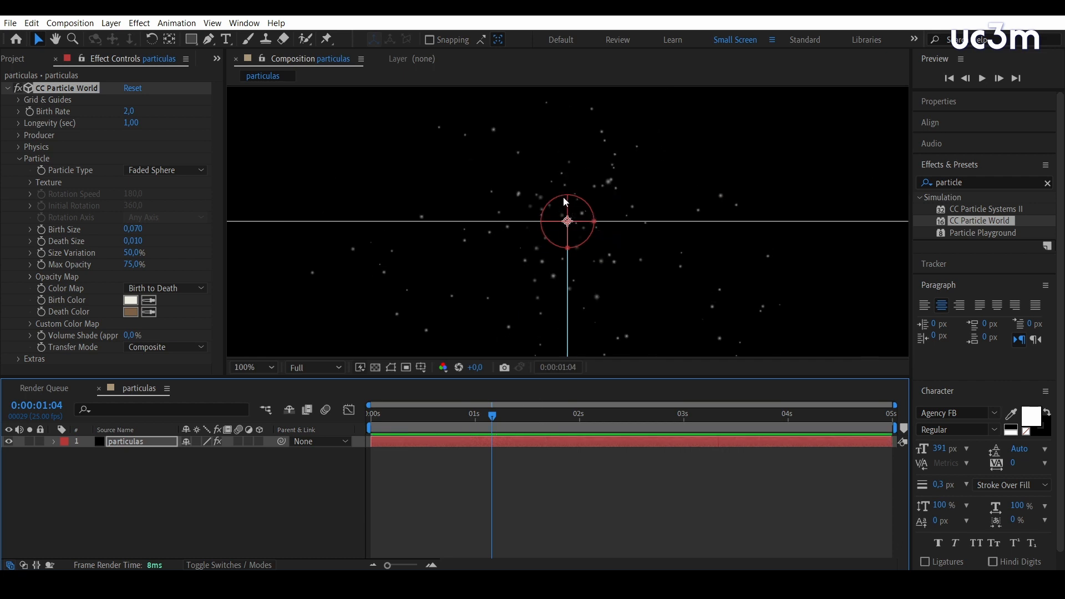
{"action": "key", "text": "comma"}
{"action": "key", "text": "comma"}
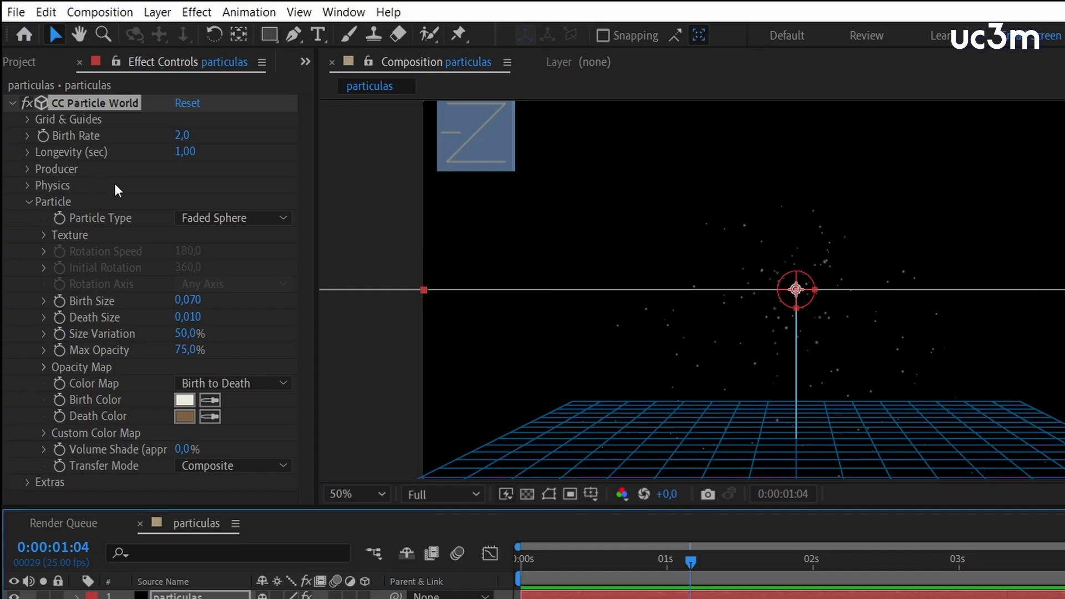
Expand the Producer settings and hide the Grid, Horizon and Axis Box guides of CC Particle World
{"action": "left_click", "coordinate": [29, 201]}
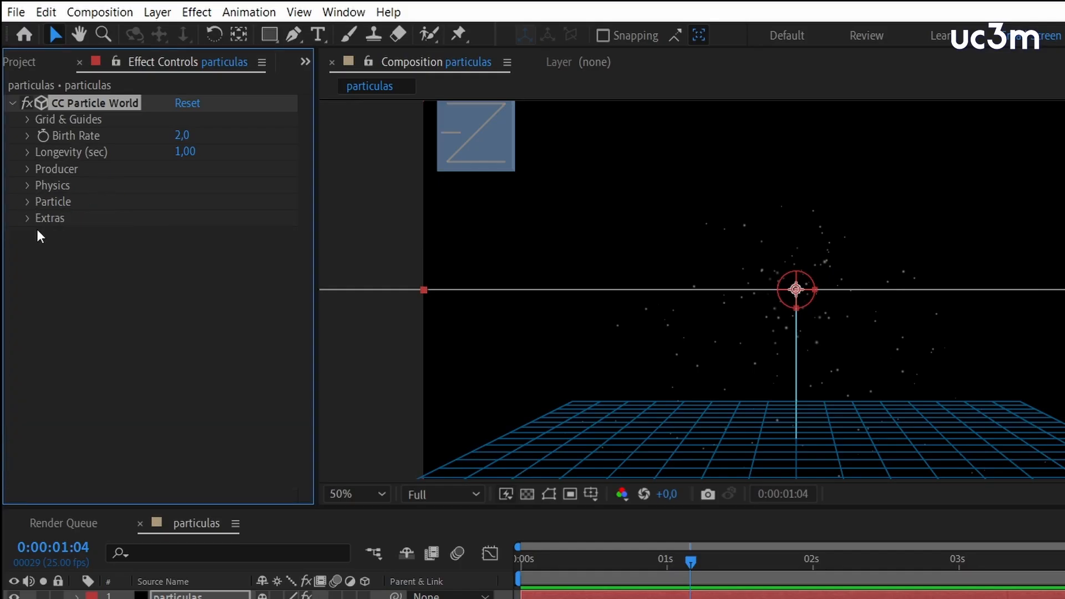
{"action": "left_click", "coordinate": [28, 169]}
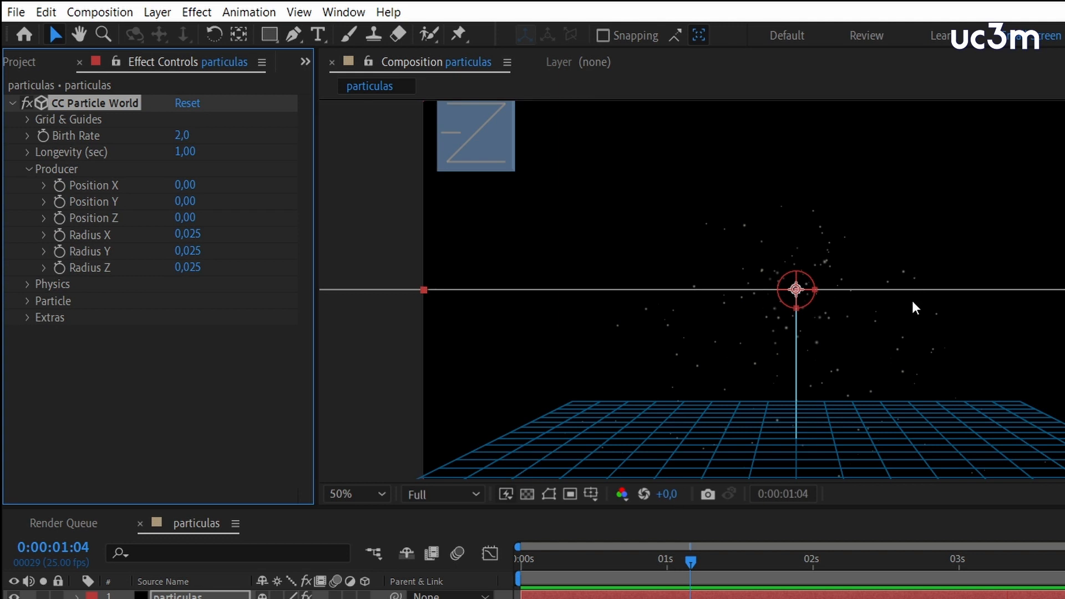
{"action": "left_click", "coordinate": [27, 119]}
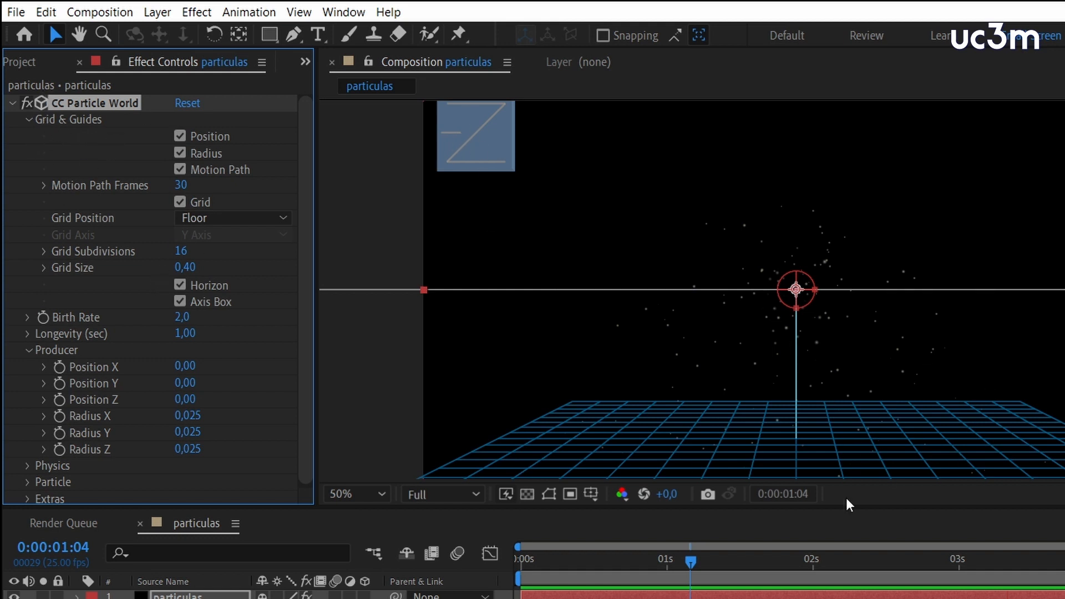
{"action": "left_click", "coordinate": [179, 204]}
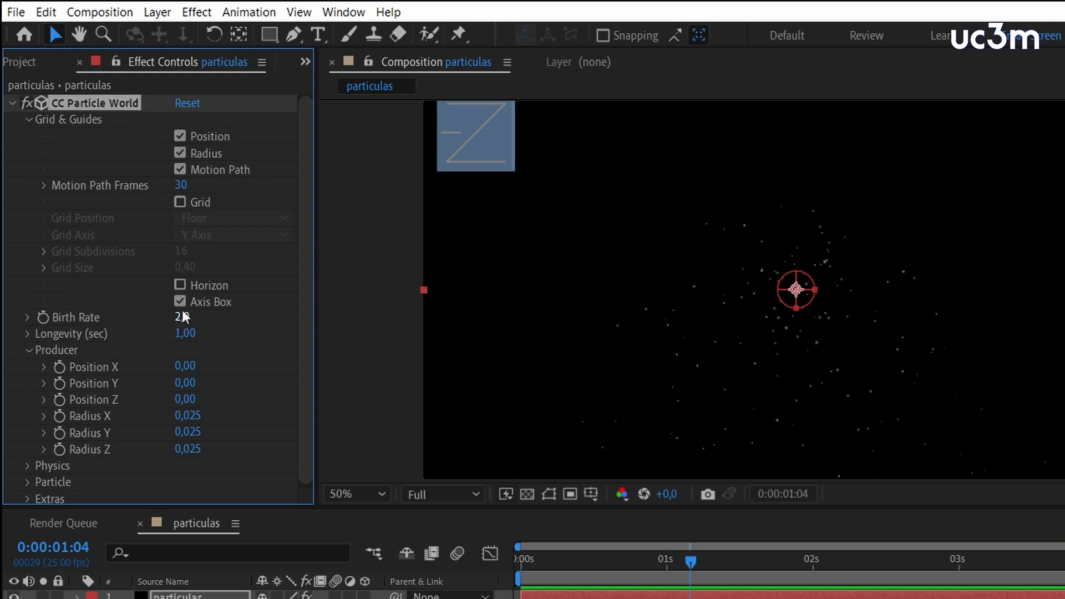
{"action": "left_click", "coordinate": [178, 286]}
{"action": "left_click", "coordinate": [179, 286]}
{"action": "left_click", "coordinate": [179, 301]}
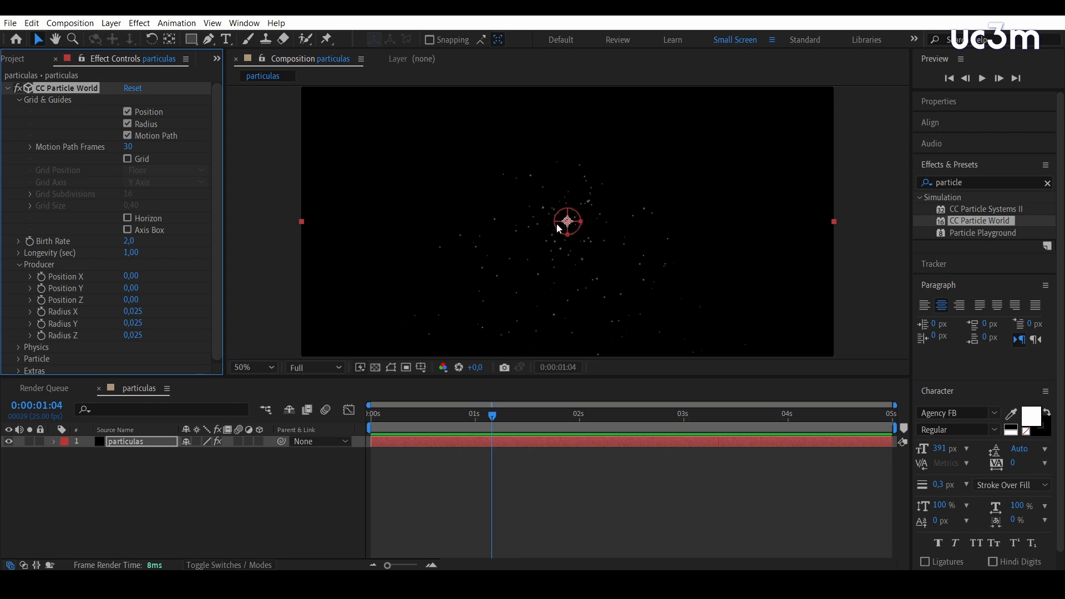
{"action": "key", "text": "period"}
{"action": "key", "text": "period"}
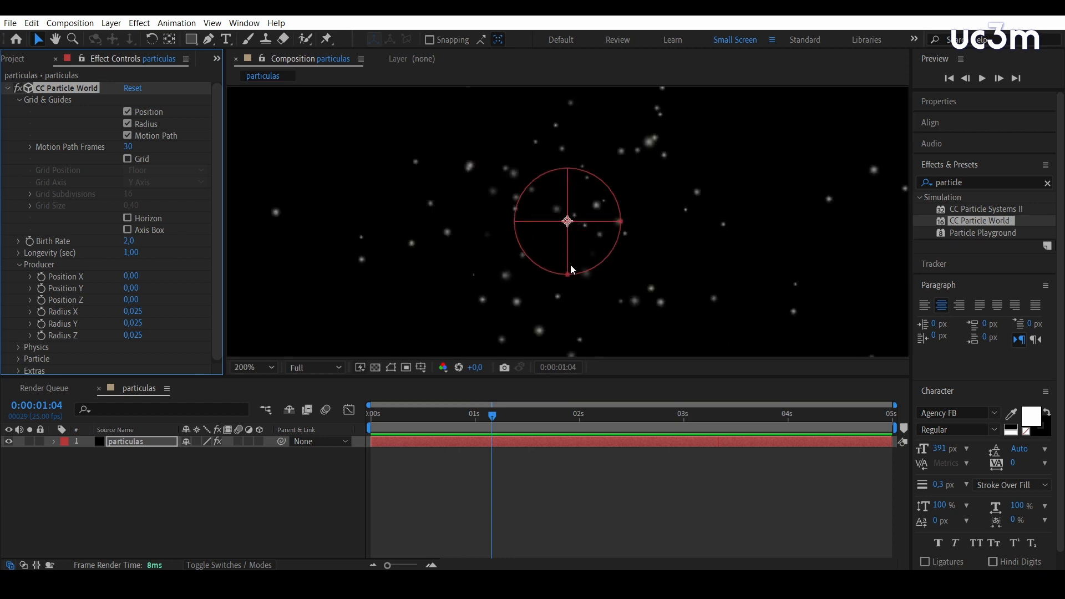
Collapse the Grid & Guides settings and widen the particle producer horizontally beyond both frame edges, to a Radius X of about 0,610
{"action": "scroll", "coordinate": [623, 219], "scroll_direction": "down", "scroll_amount": 2}
{"action": "scroll", "coordinate": [551, 266], "scroll_direction": "up", "scroll_amount": 2}
{"action": "scroll", "coordinate": [597, 246], "scroll_direction": "down", "scroll_amount": 4}
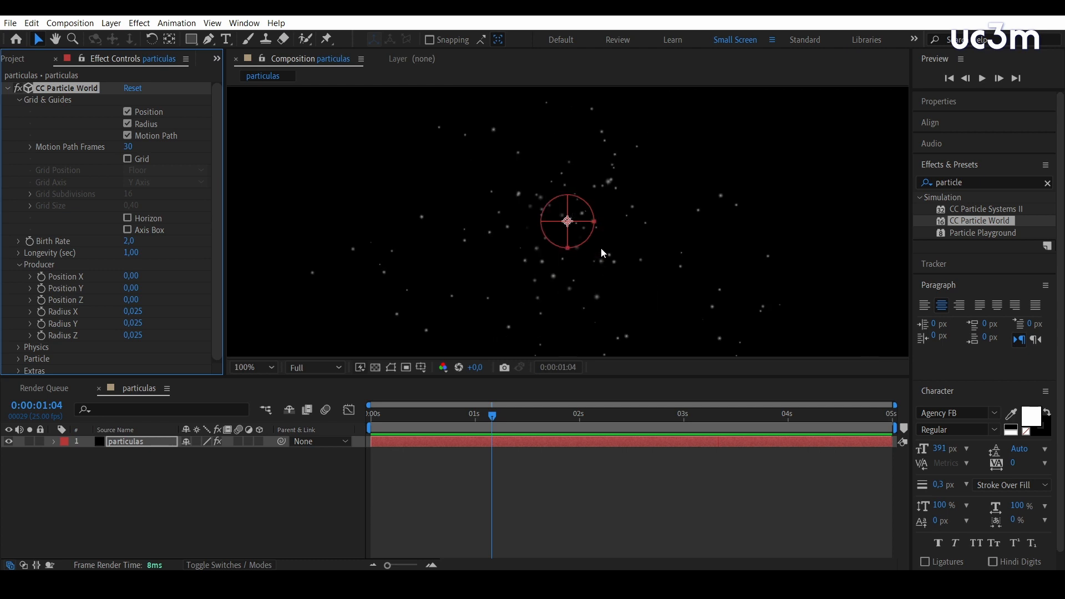
{"action": "left_click", "coordinate": [20, 100]}
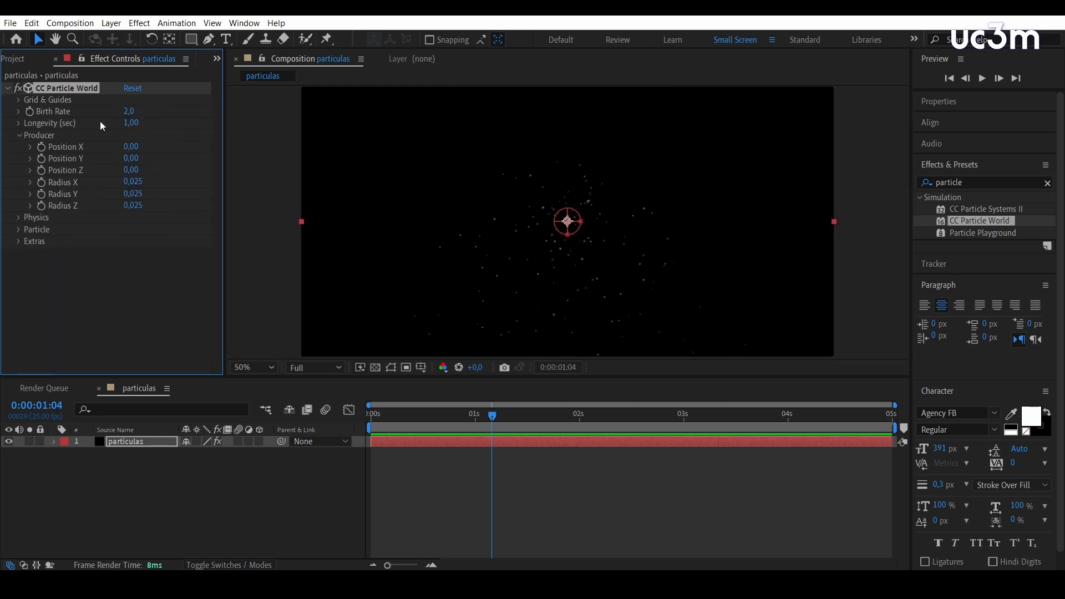
{"action": "scroll", "coordinate": [774, 251], "scroll_direction": "up", "scroll_amount": 2}
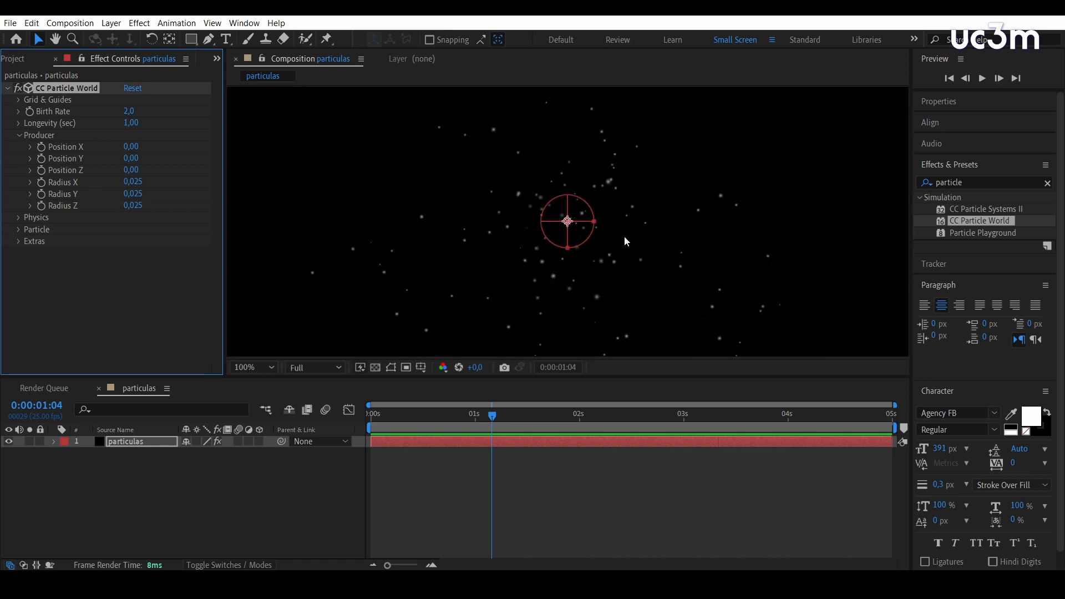
{"action": "scroll", "coordinate": [625, 237], "scroll_direction": "down", "scroll_amount": 1}
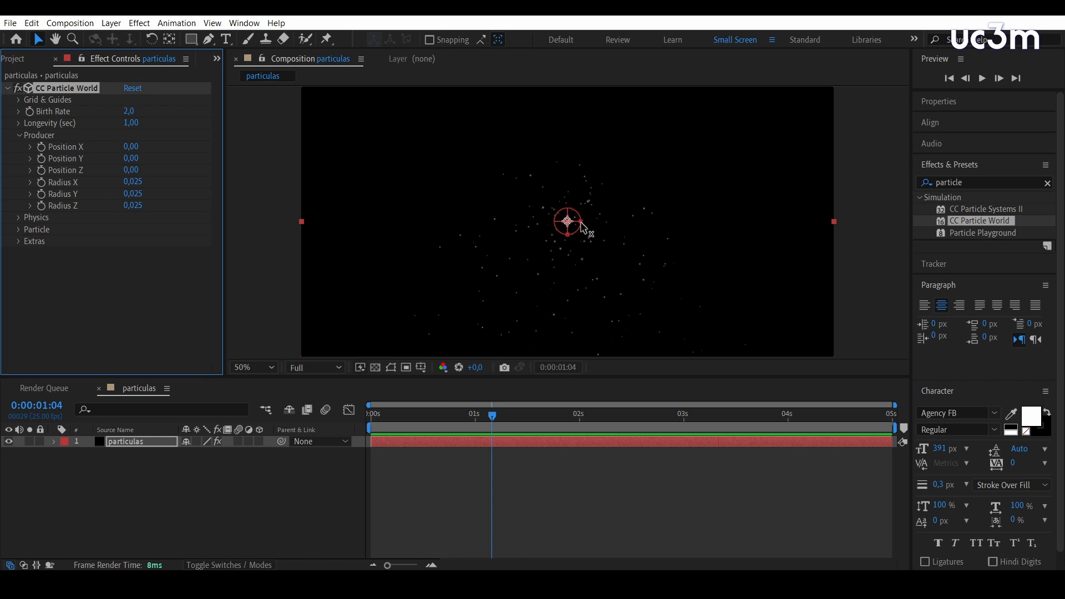
{"action": "left_click_drag", "start_coordinate": [580, 222], "coordinate": [890, 233]}
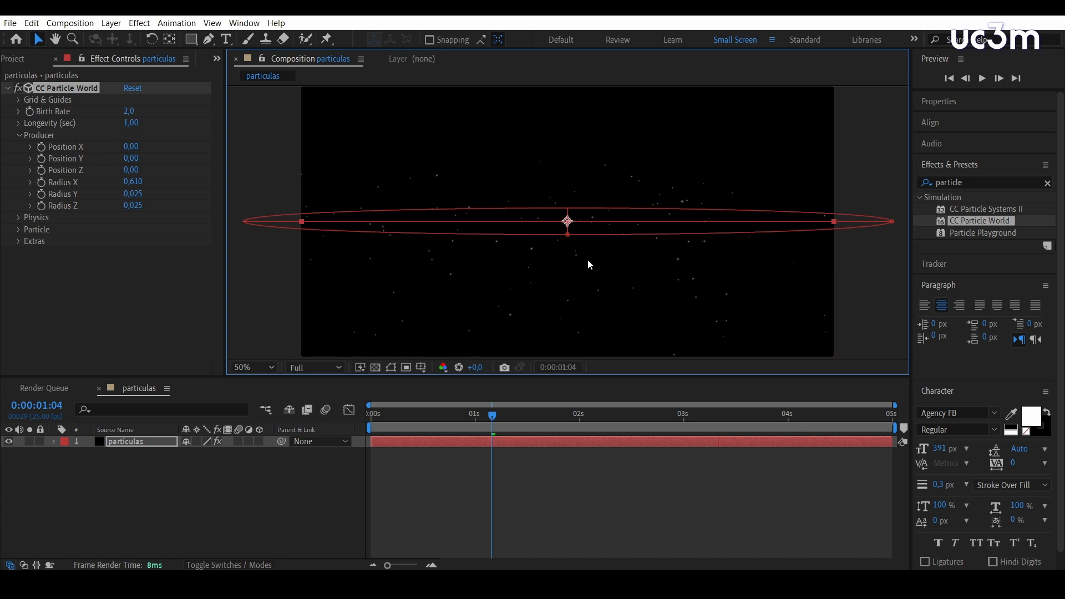
Preview the animation from near its start to examine how the particles spread horizontally, and return to the first frame
{"action": "scroll", "coordinate": [606, 299], "scroll_direction": "up", "scroll_amount": 1}
{"action": "scroll", "coordinate": [610, 302], "scroll_direction": "down", "scroll_amount": 3}
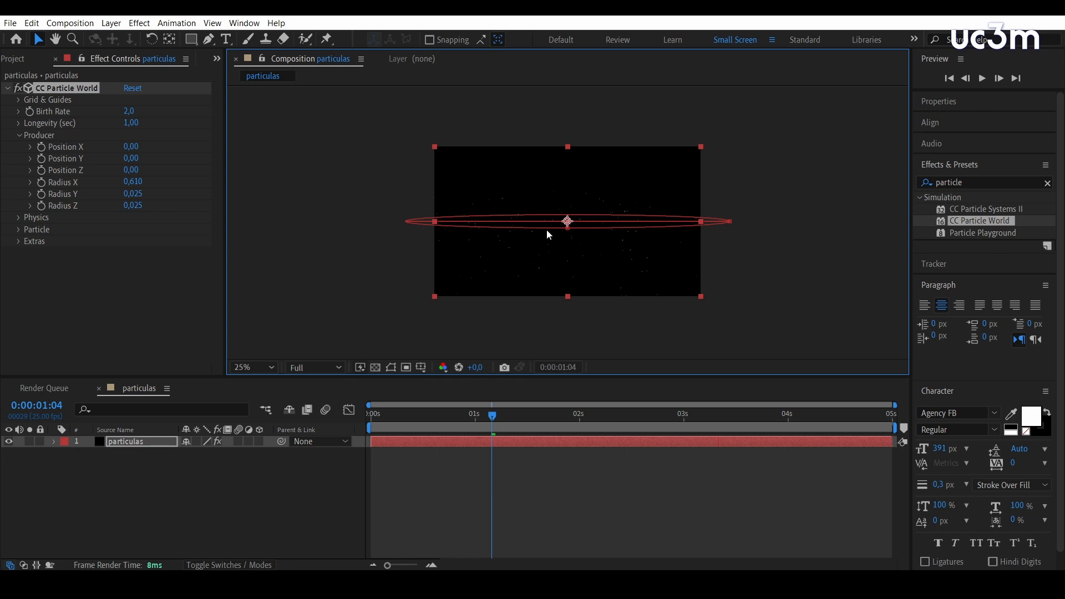
{"action": "scroll", "coordinate": [554, 233], "scroll_direction": "up", "scroll_amount": 2}
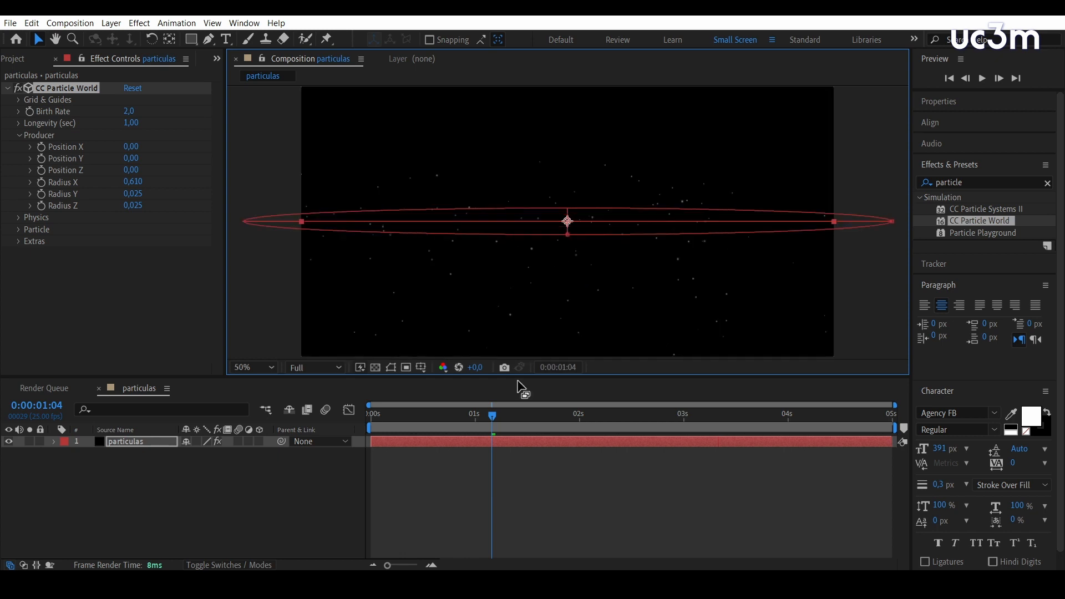
{"action": "left_click_drag", "start_coordinate": [481, 418], "coordinate": [380, 423]}
{"action": "key", "text": "space"}
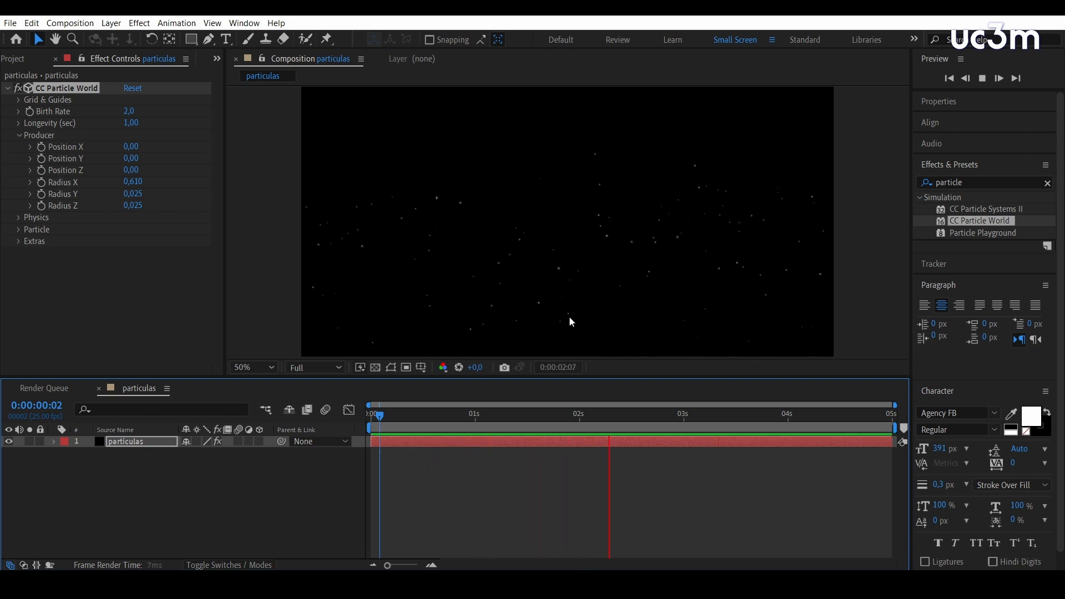
{"action": "key", "text": "space"}
{"action": "left_click_drag", "start_coordinate": [681, 418], "coordinate": [327, 422]}
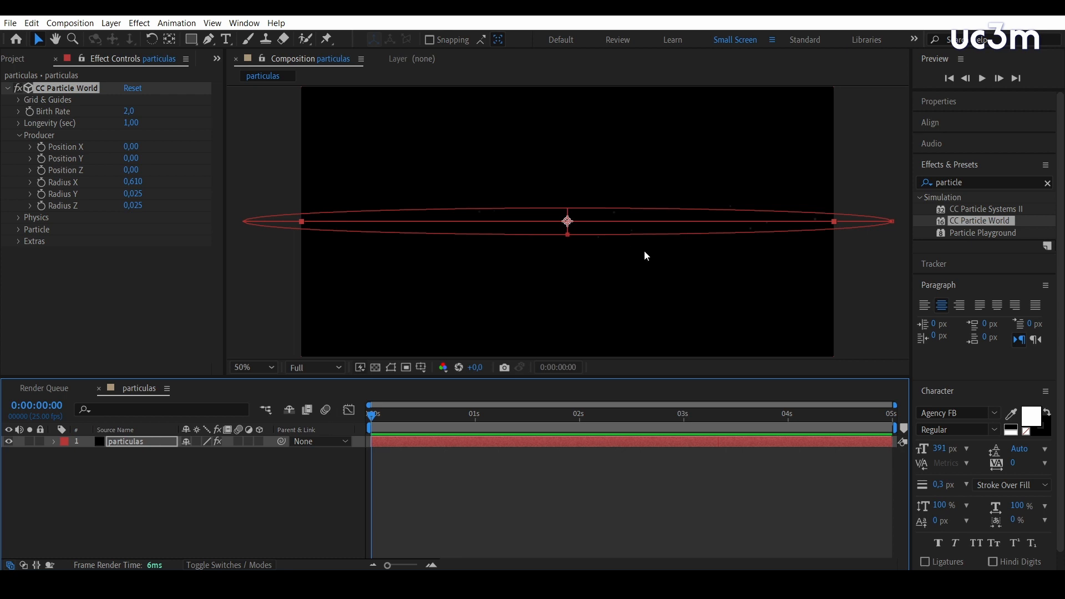
Move the particle producer just below the frame's lower edge, to about Position X 0,01 and Position Y 0,34
{"action": "key", "text": "comma"}
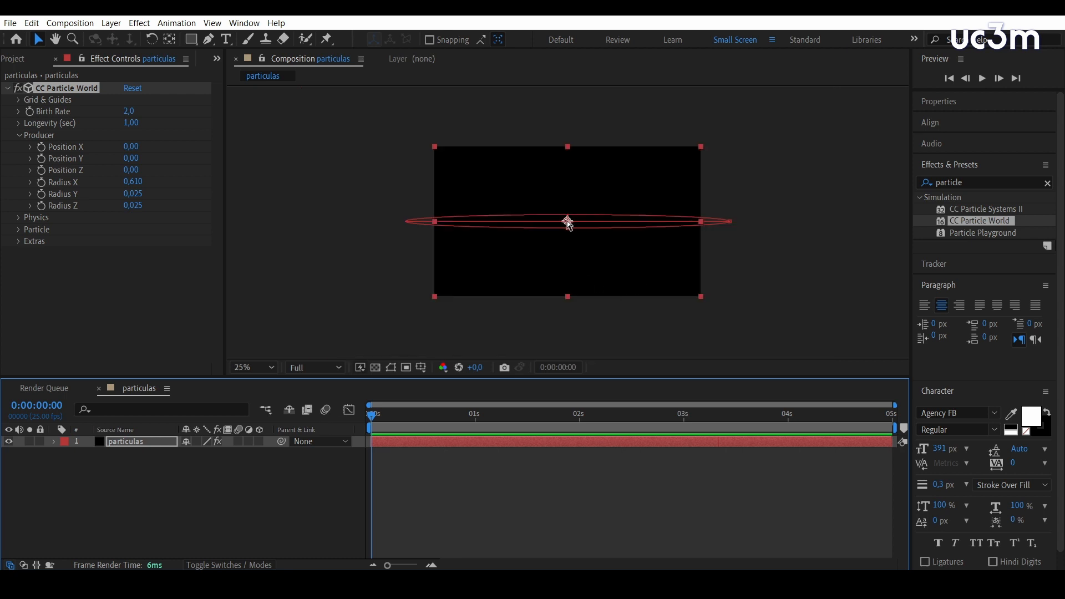
{"action": "key", "text": "period"}
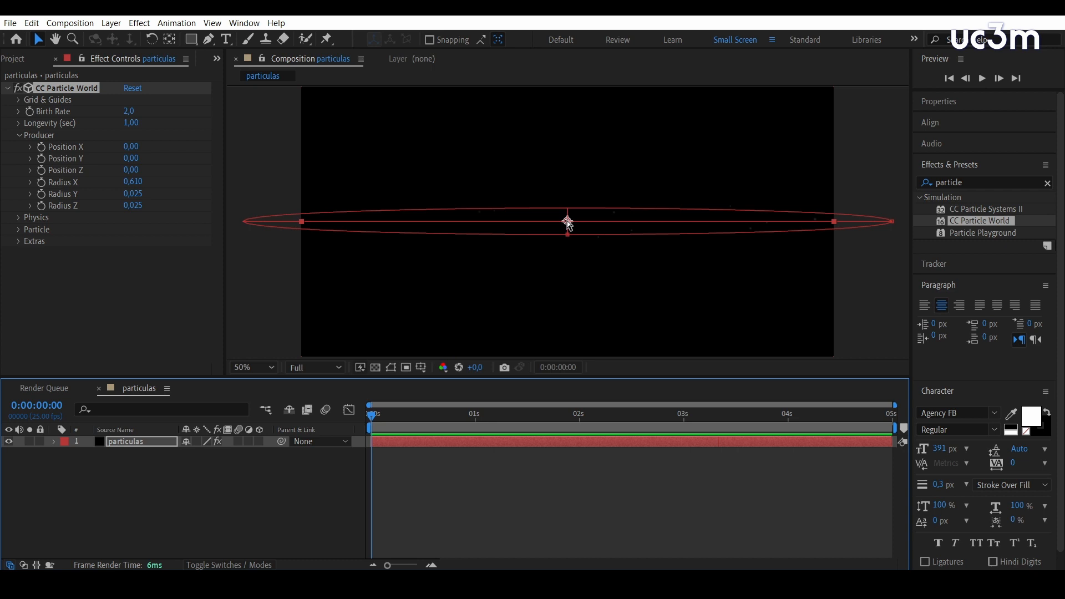
{"action": "key", "text": "comma"}
{"action": "left_click", "coordinate": [567, 222]}
{"action": "left_click_drag", "start_coordinate": [569, 222], "coordinate": [569, 314]}
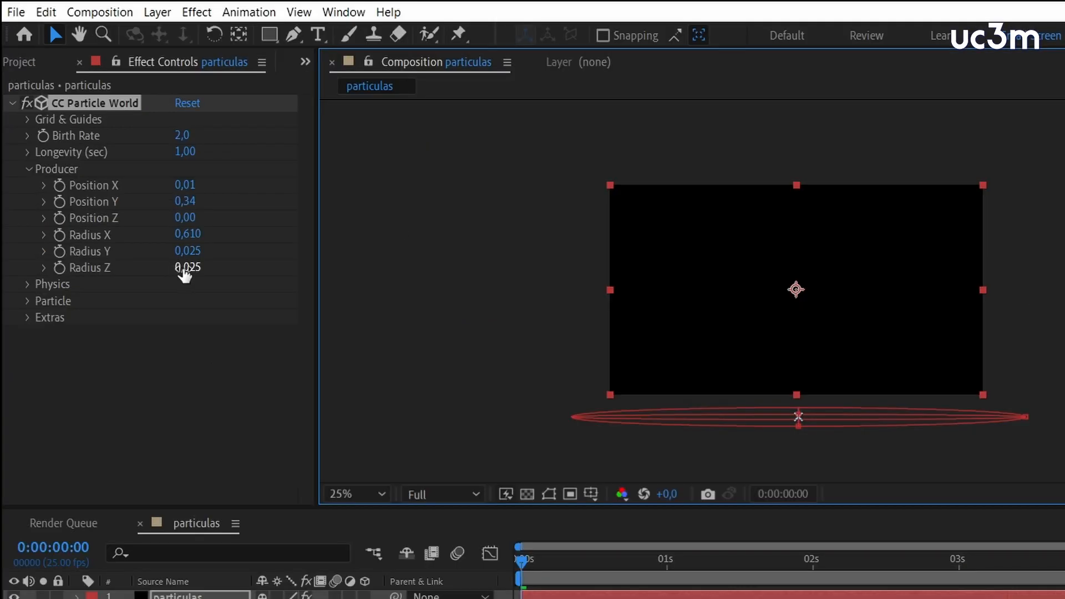
Set the producer's Radius Z to 1 to give the emitter depth
{"action": "left_click", "coordinate": [185, 269]}
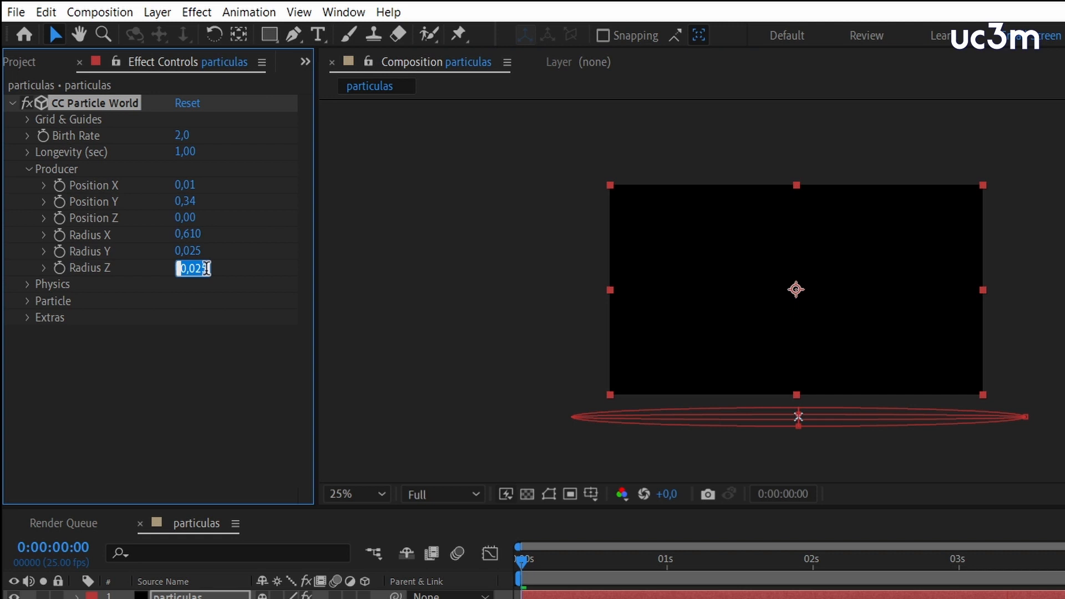
{"action": "type", "text": "1"}
{"action": "key", "text": "Return"}
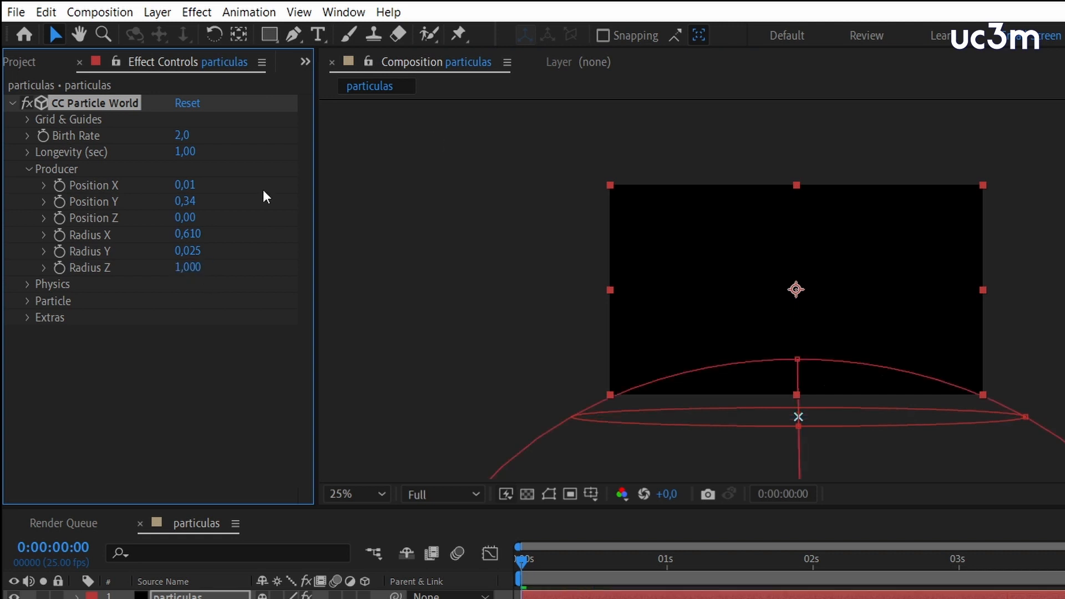
Preview the animation and examine the particles emerging along the frame's lower edge
{"action": "left_click_drag", "start_coordinate": [584, 559], "coordinate": [632, 559]}
{"action": "left_click_drag", "start_coordinate": [449, 414], "coordinate": [355, 419]}
{"action": "key", "text": "space"}
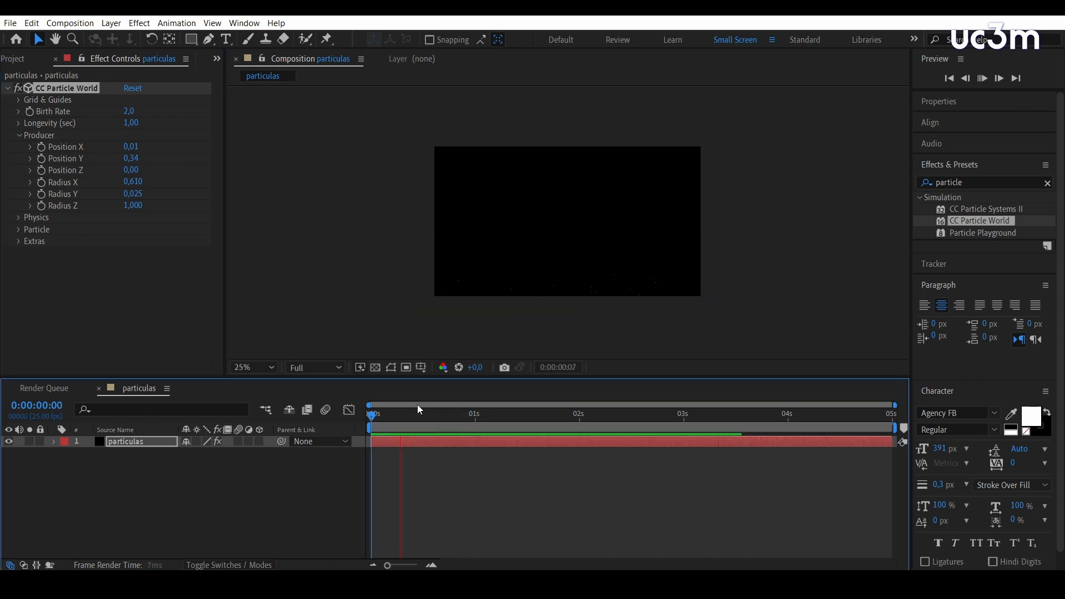
{"action": "scroll", "coordinate": [595, 305], "scroll_direction": "up", "scroll_amount": 2}
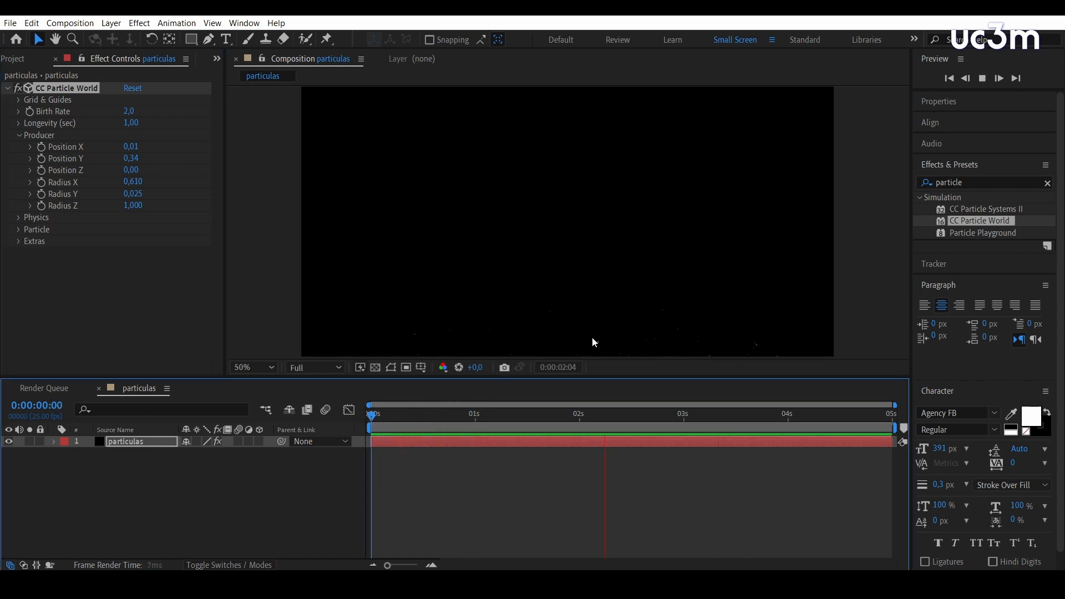
{"action": "scroll", "coordinate": [594, 330], "scroll_direction": "down", "scroll_amount": 2}
{"action": "scroll", "coordinate": [583, 310], "scroll_direction": "up", "scroll_amount": 4}
{"action": "scroll", "coordinate": [583, 328], "scroll_direction": "down", "scroll_amount": 2}
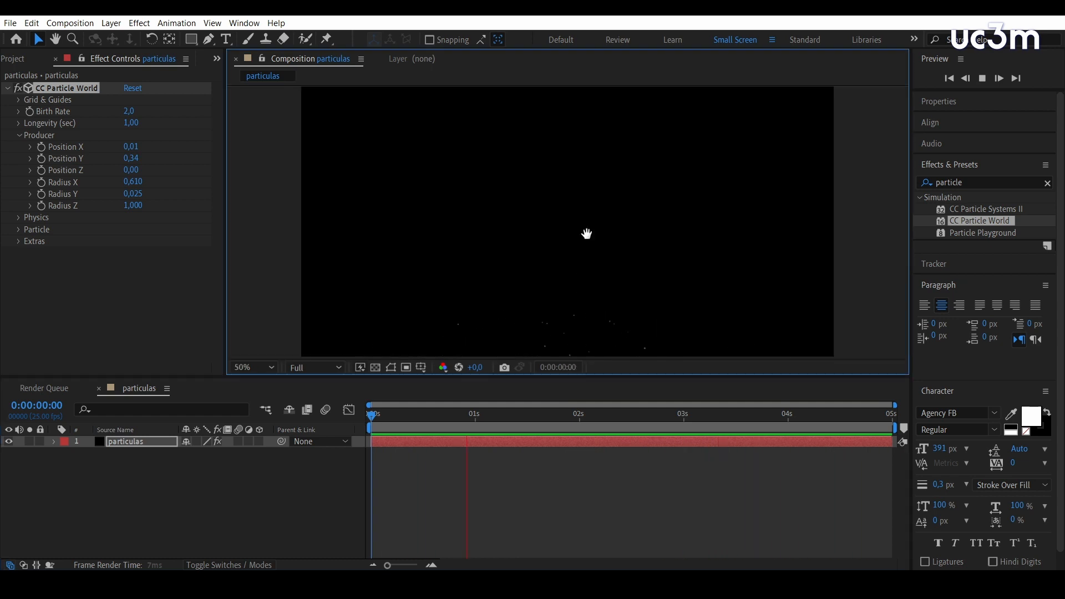
{"action": "left_click_drag", "start_coordinate": [587, 233], "coordinate": [577, 176]}
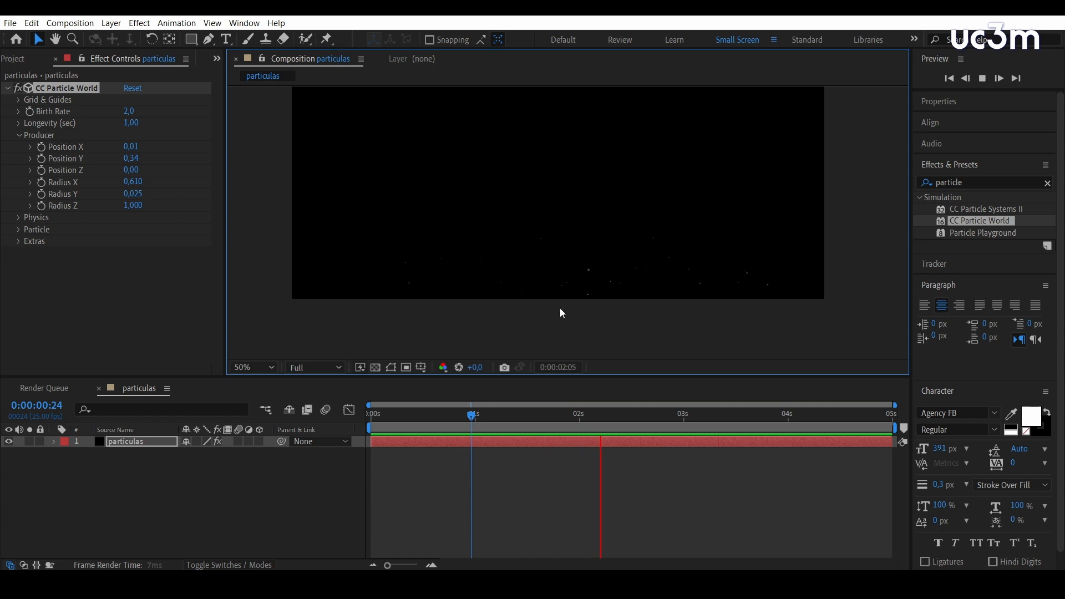
{"action": "left_click", "coordinate": [730, 416]}
{"action": "left_click_drag", "start_coordinate": [731, 417], "coordinate": [506, 421]}
{"action": "key", "text": "space"}
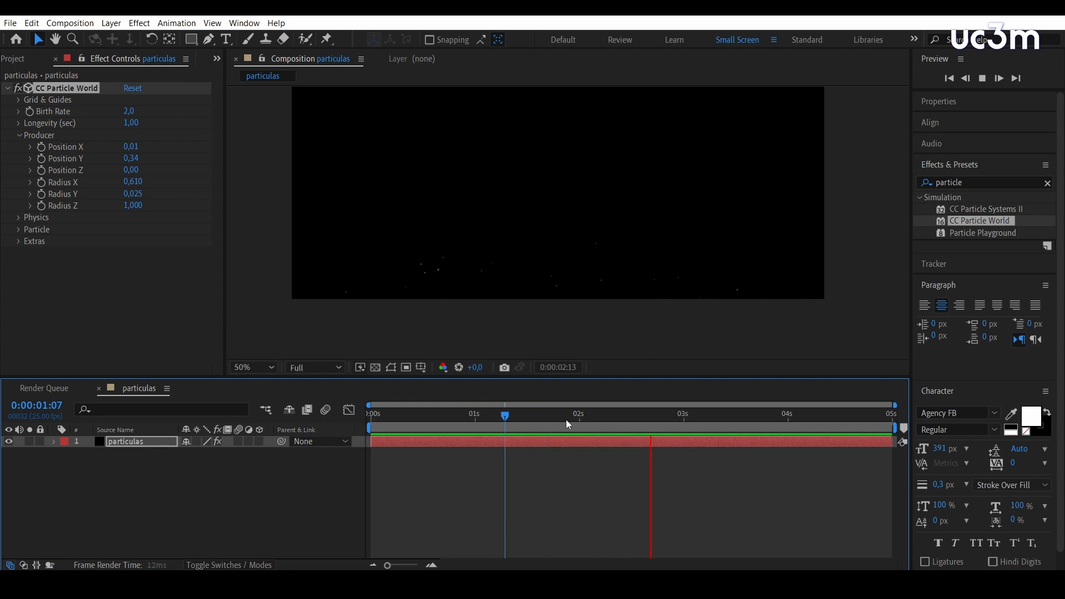
{"action": "key", "text": "space"}
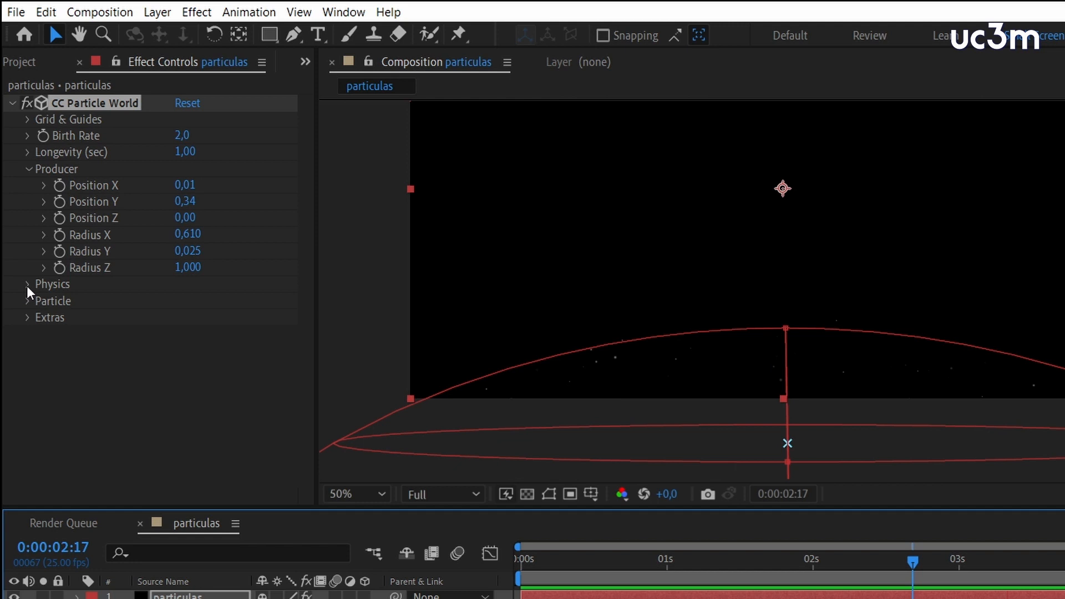
Collapse the Producer settings, expand Physics and set the particle Animation type to Viscouse
{"action": "left_click", "coordinate": [26, 166]}
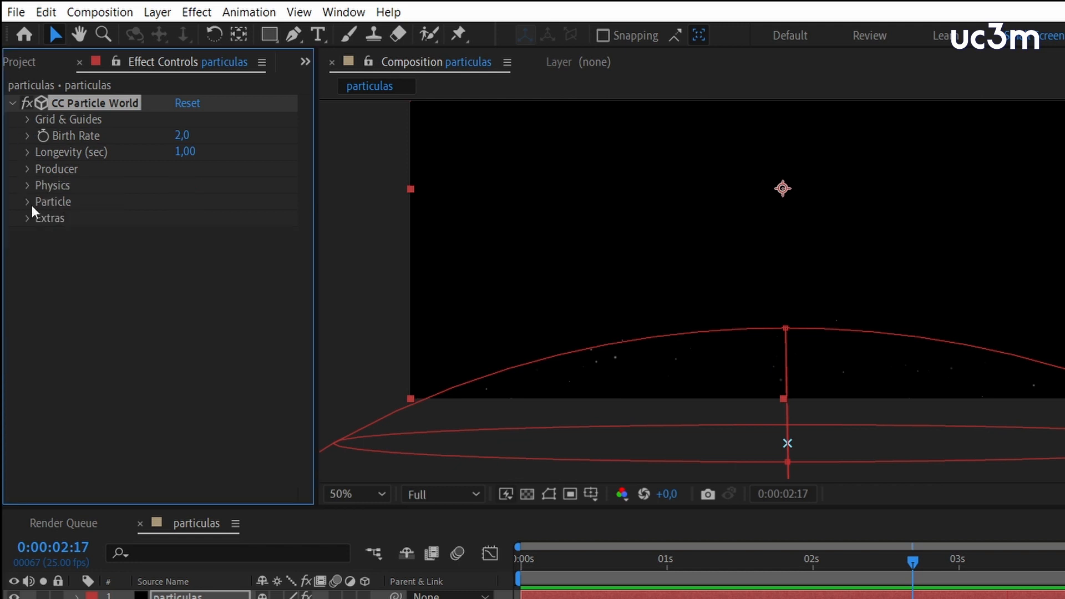
{"action": "left_click", "coordinate": [28, 186]}
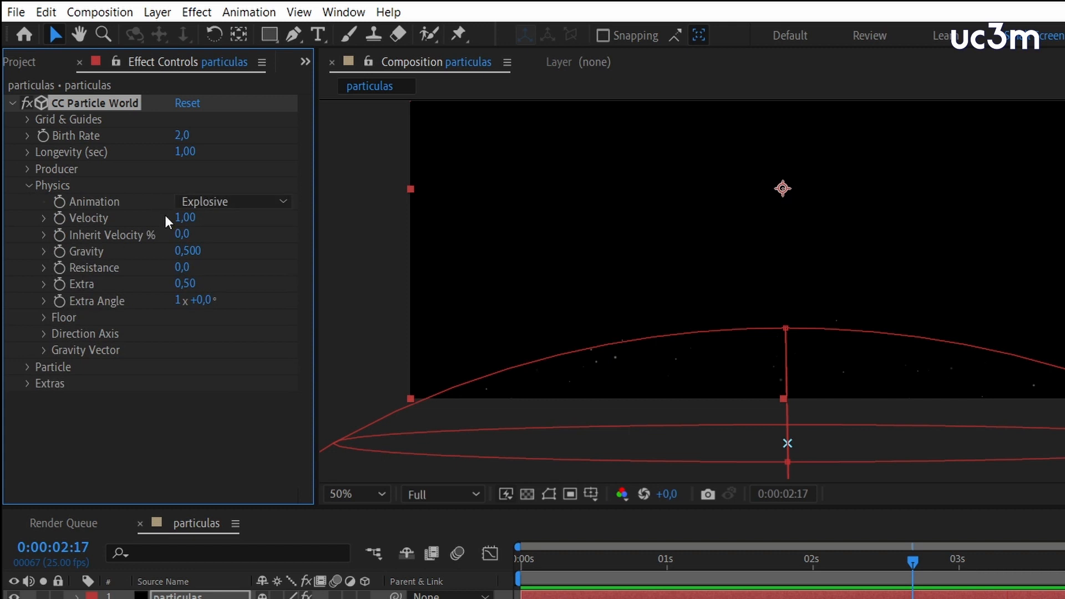
{"action": "left_click", "coordinate": [225, 201]}
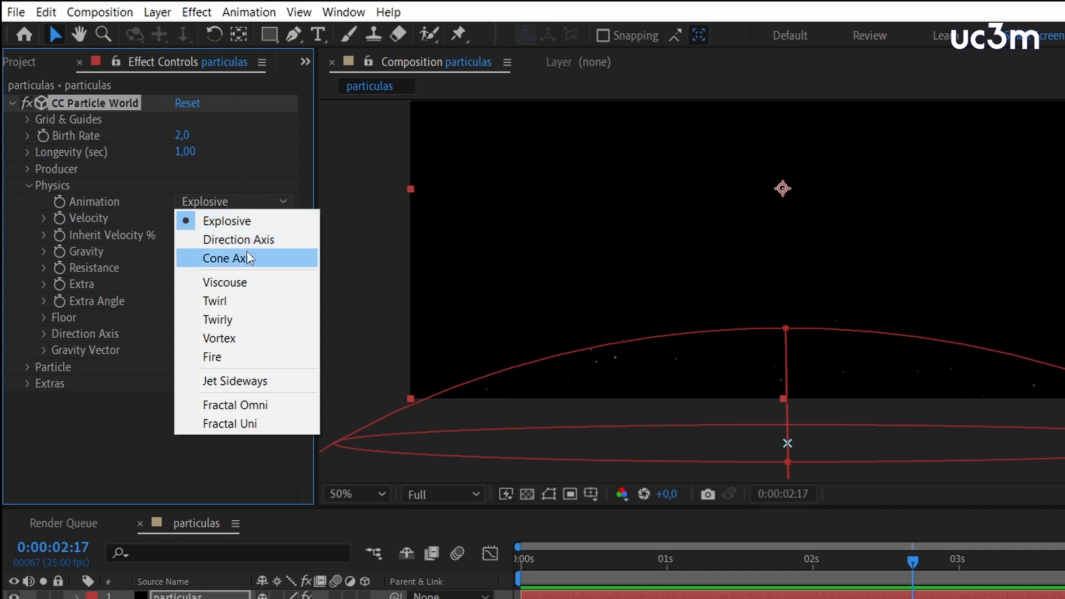
{"action": "left_click", "coordinate": [224, 284]}
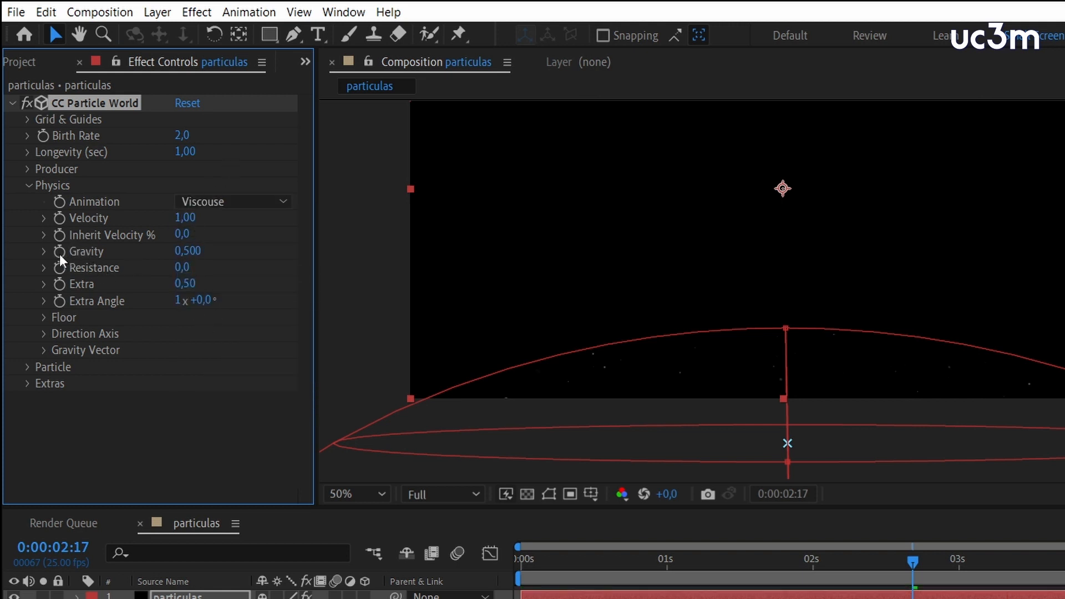
Set the particles' Gravity to -0,1 so that they float upwards
{"action": "left_click", "coordinate": [188, 250]}
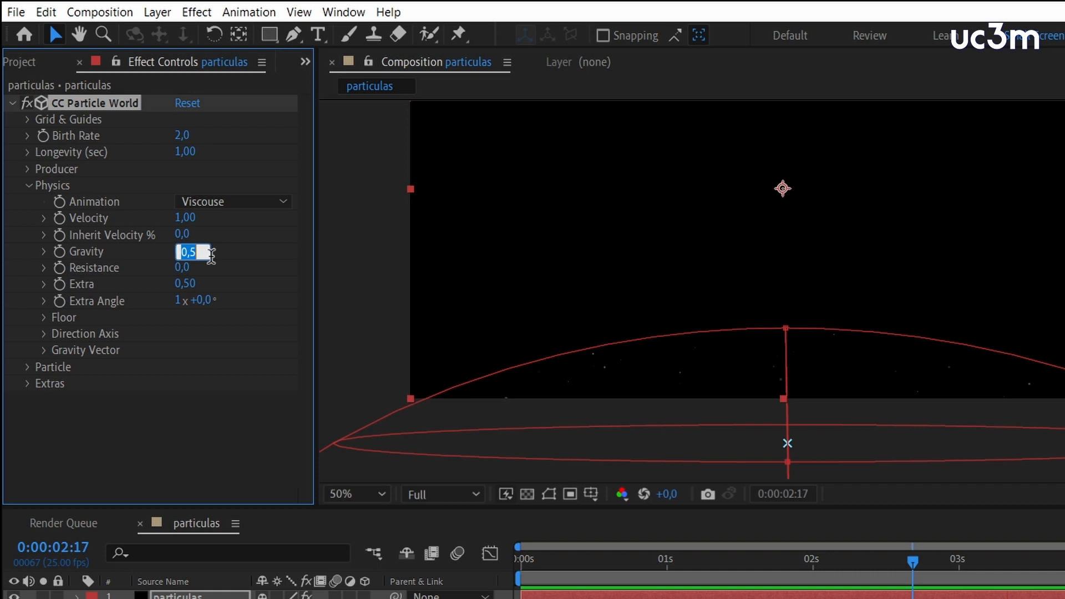
{"action": "type", "text": "-0,1"}
{"action": "key", "text": "Return"}
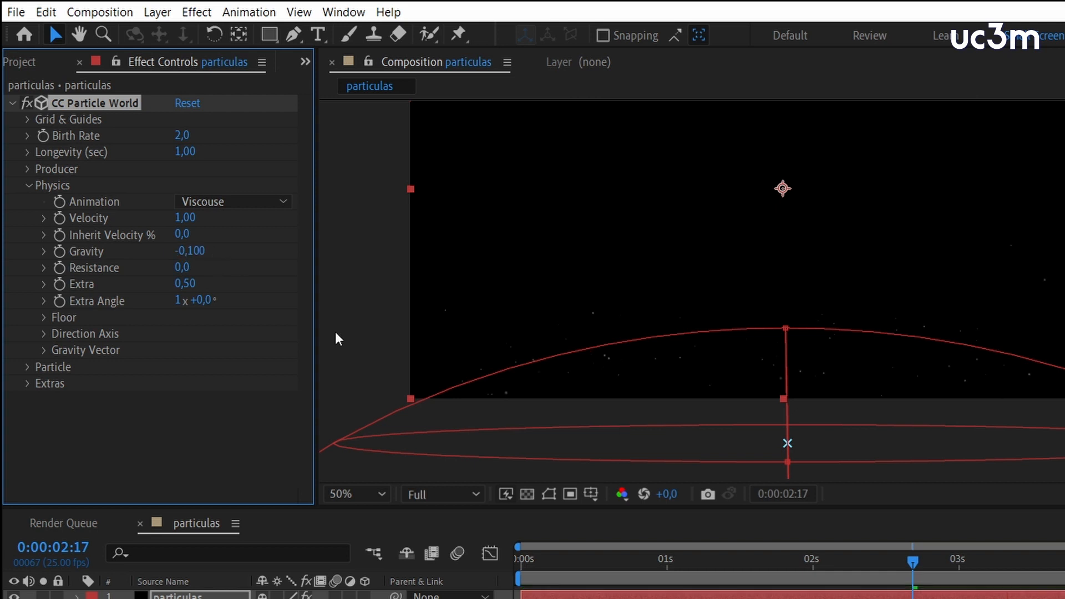
Play the animation from the first frame to examine the particles' upward movement with negative gravity, and return to the start
{"action": "left_click", "coordinate": [691, 555]}
{"action": "left_click_drag", "start_coordinate": [673, 554], "coordinate": [478, 561]}
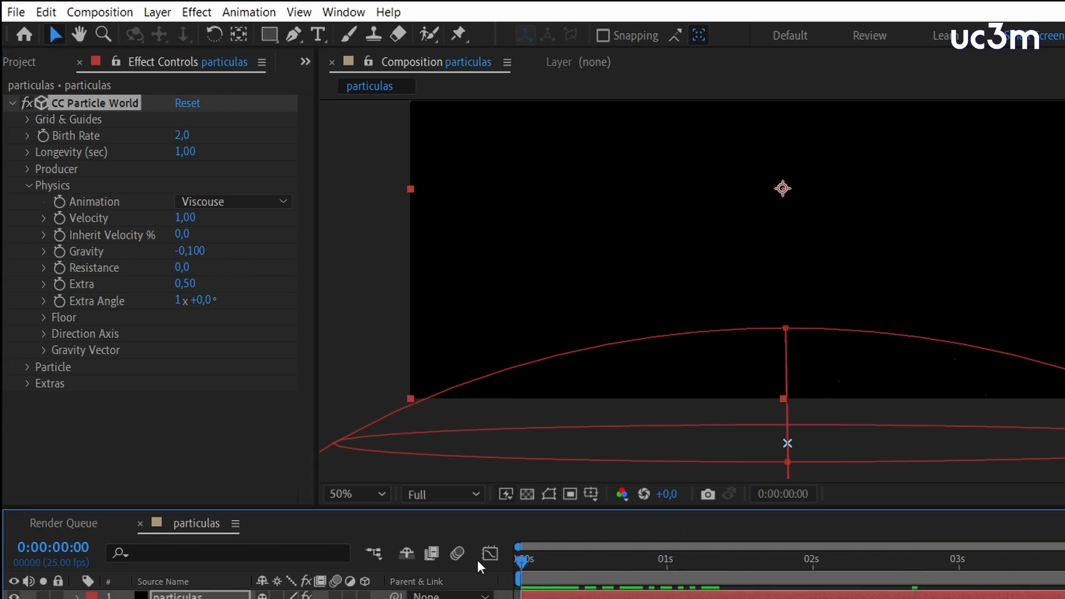
{"action": "key", "text": "space"}
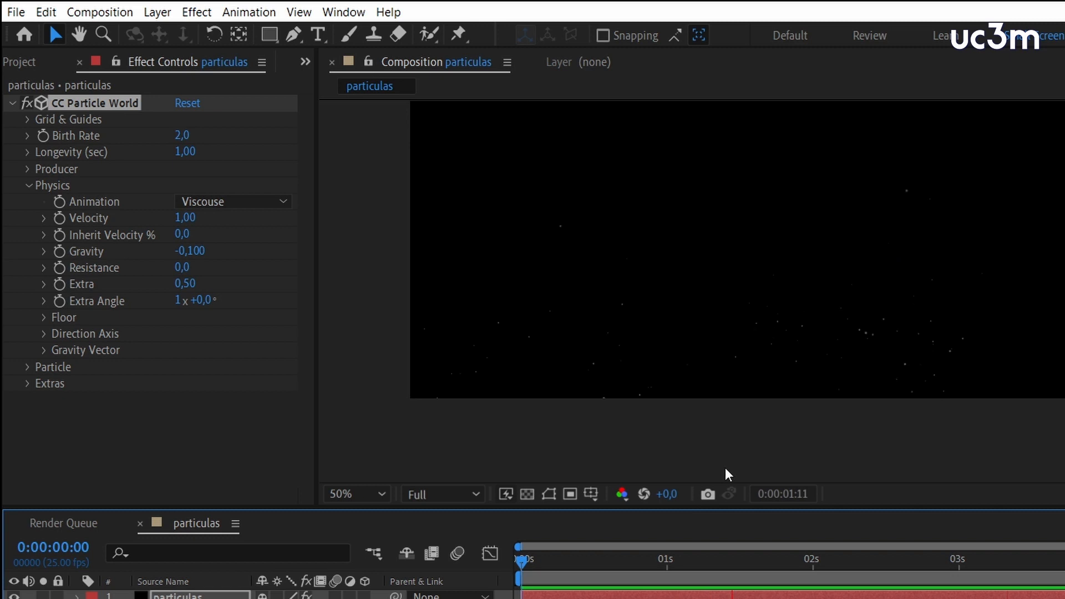
{"action": "key", "text": "space"}
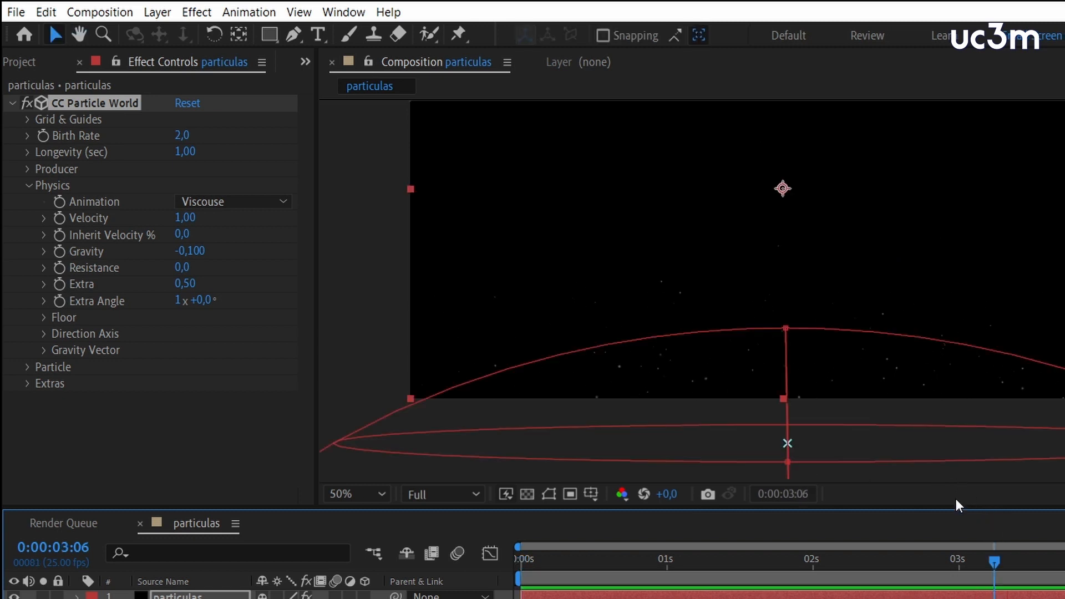
{"action": "scroll", "coordinate": [1060, 261], "scroll_direction": "up", "scroll_amount": 1}
{"action": "scroll", "coordinate": [1059, 260], "scroll_direction": "down", "scroll_amount": 3}
{"action": "scroll", "coordinate": [1058, 269], "scroll_direction": "up", "scroll_amount": 2}
{"action": "key", "text": "space"}
{"action": "left_click_drag", "start_coordinate": [891, 220], "coordinate": [902, 293]}
{"action": "left_click_drag", "start_coordinate": [994, 562], "coordinate": [465, 592]}
{"action": "key", "text": "space"}
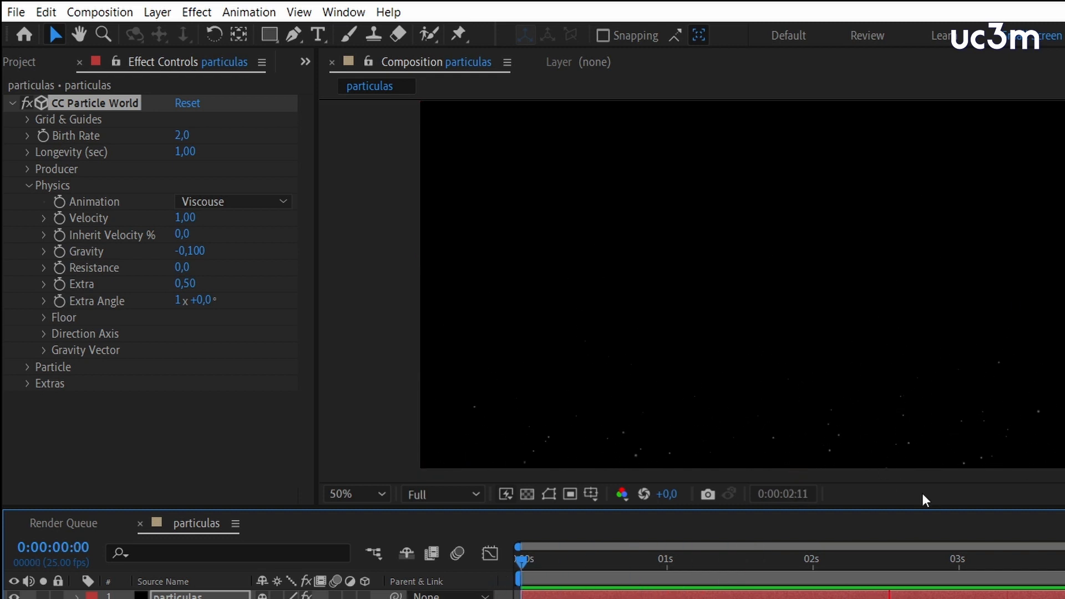
{"action": "key", "text": "space"}
{"action": "left_click_drag", "start_coordinate": [926, 560], "coordinate": [523, 568]}
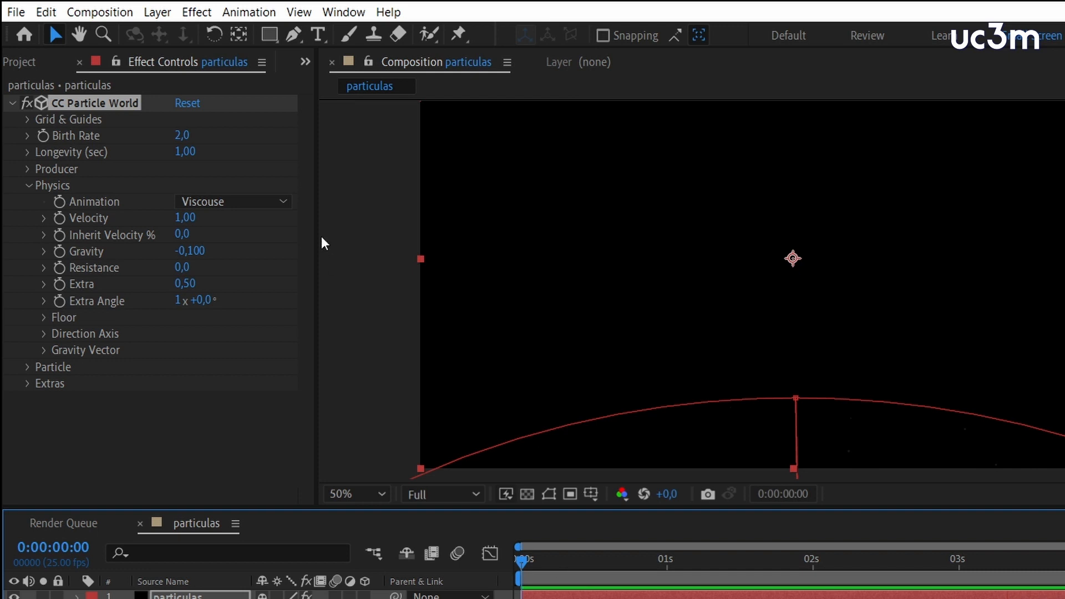
Replay the opening seconds to check how long the particles last, and return to the first frame
{"action": "left_click", "coordinate": [53, 159]}
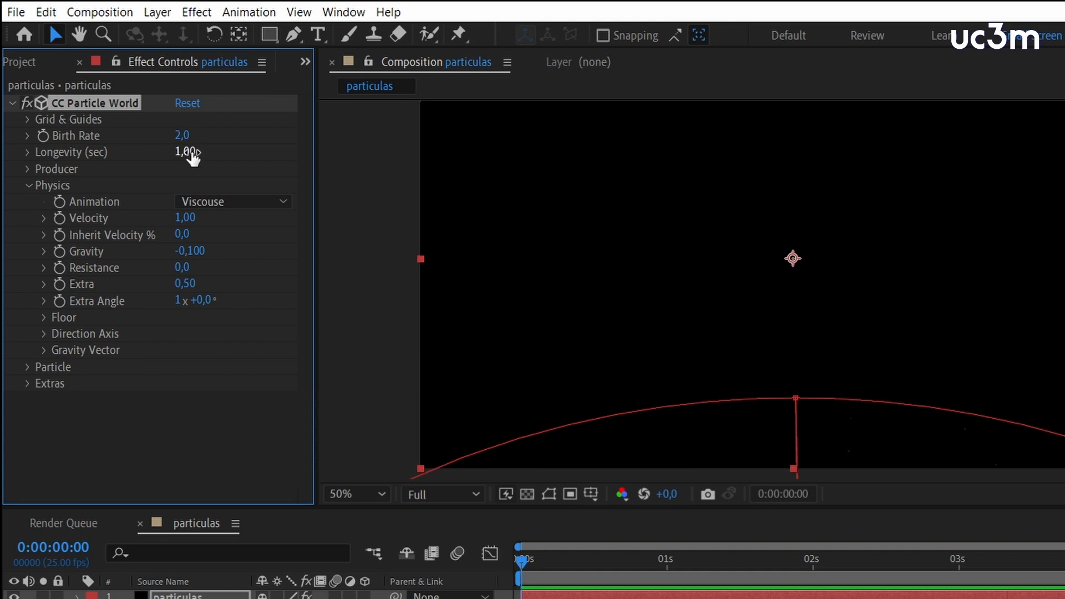
{"action": "key", "text": "space"}
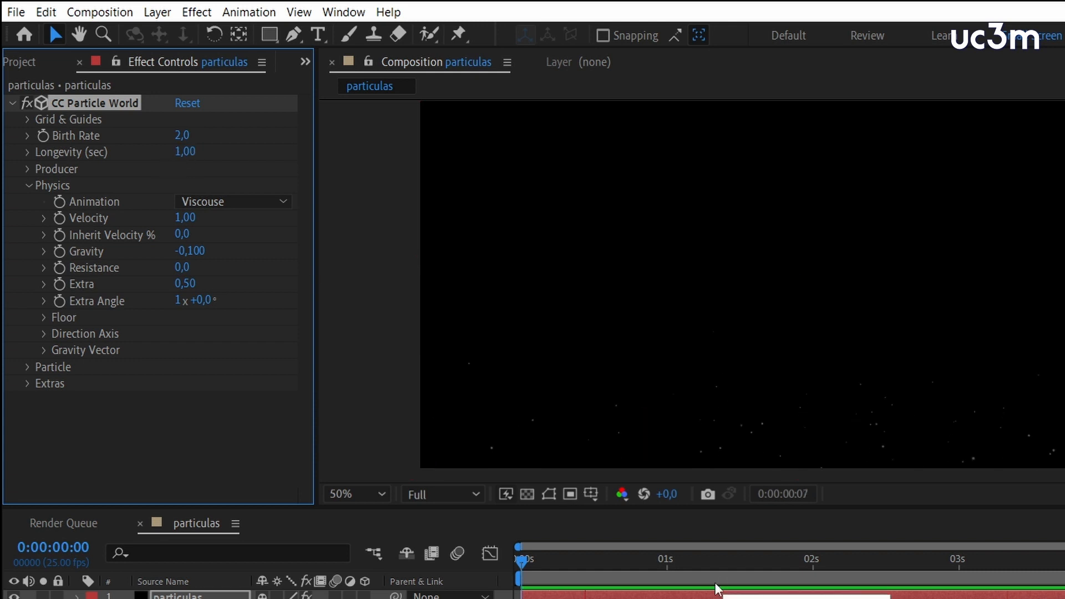
{"action": "key", "text": "space"}
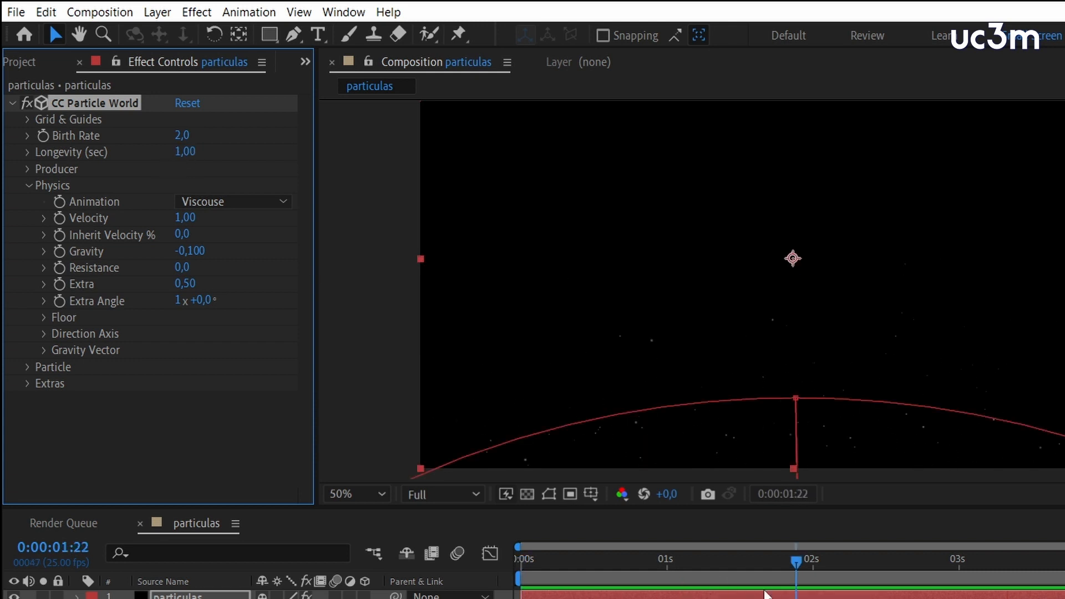
{"action": "left_click_drag", "start_coordinate": [774, 567], "coordinate": [518, 561]}
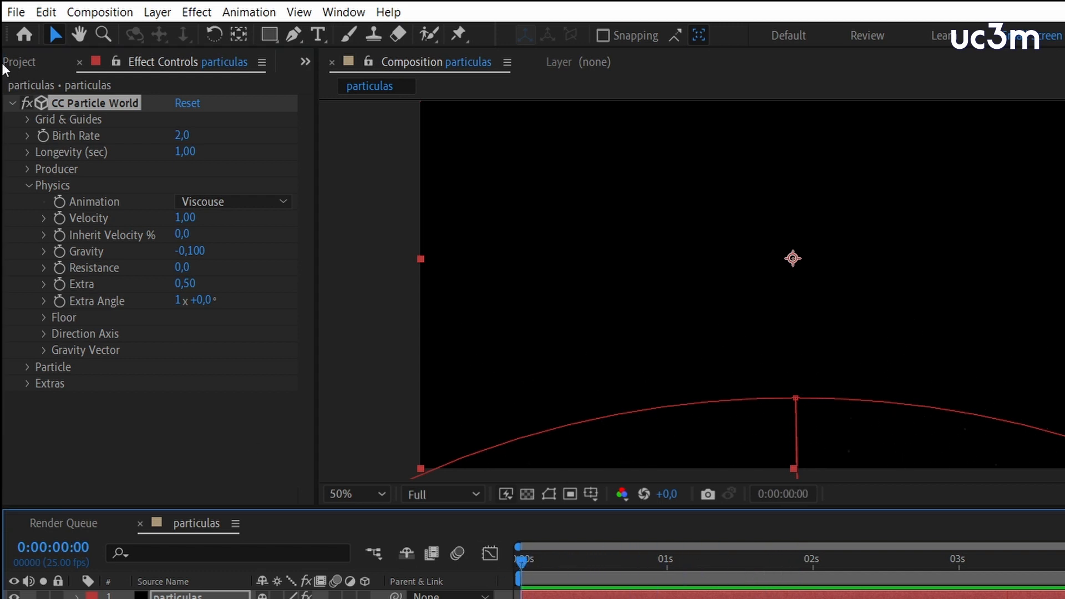
Set the particles' Longevity to 3,7 seconds
{"action": "left_click", "coordinate": [183, 151]}
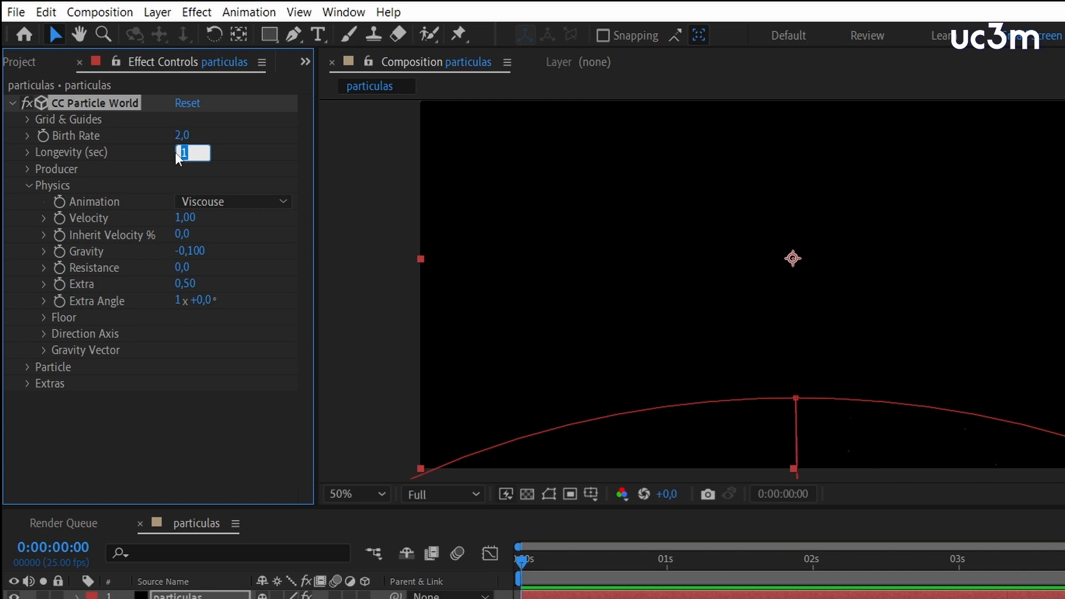
{"action": "type", "text": "3,7"}
{"action": "key", "text": "Return"}
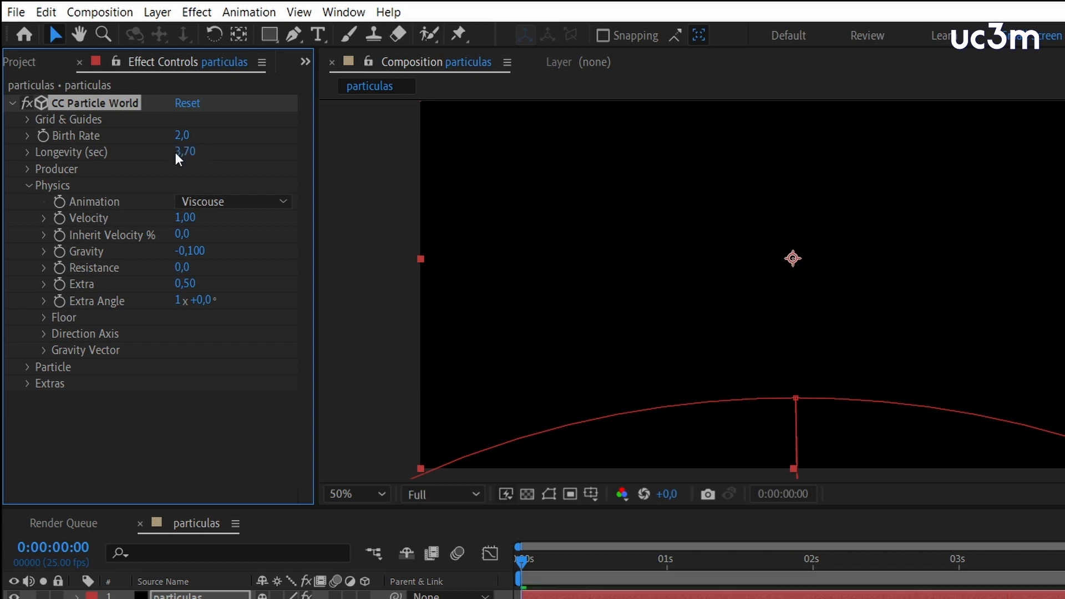
Play the animation, then replay it from the first frame, to examine how far the longer-lived particles rise
{"action": "mouse_move", "coordinate": [574, 564]}
{"action": "left_mouse_down"}
{"action": "mouse_move", "coordinate": [557, 560]}
{"action": "mouse_move", "coordinate": [636, 562]}
{"action": "mouse_move", "coordinate": [568, 559]}
{"action": "left_mouse_up"}
{"action": "key", "text": "space"}
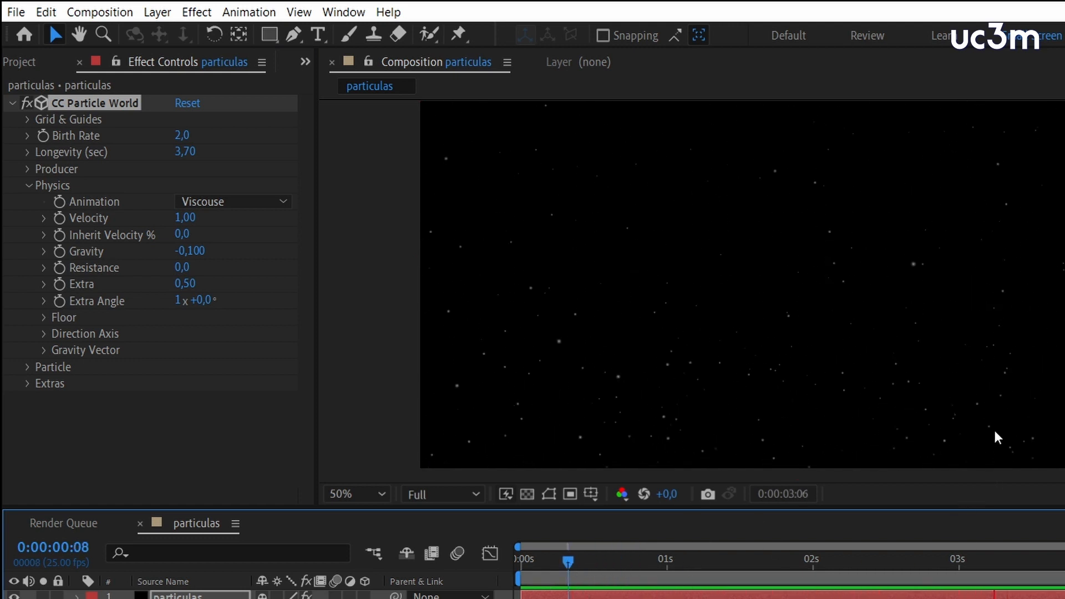
{"action": "key", "text": "space"}
{"action": "left_click_drag", "start_coordinate": [978, 561], "coordinate": [492, 540]}
{"action": "key", "text": "space"}
{"action": "key", "text": "space"}
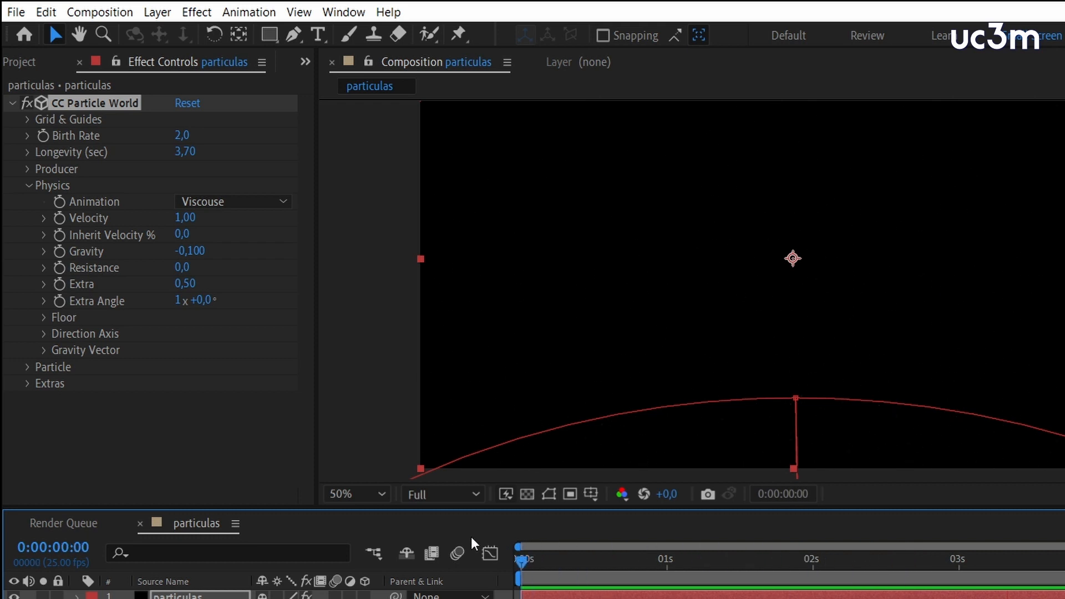
{"action": "key", "text": "space"}
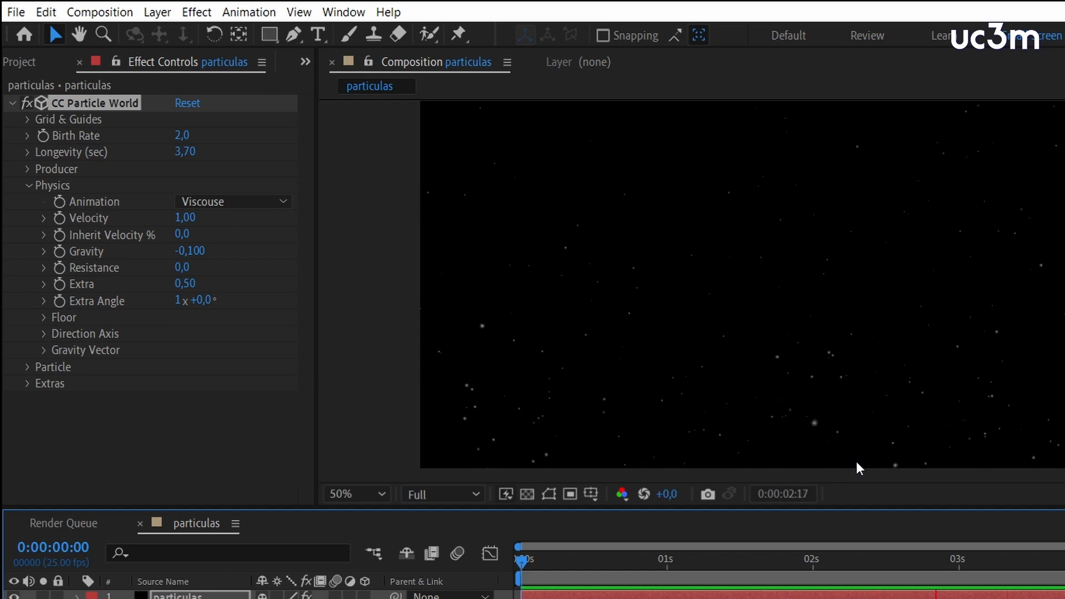
{"action": "key", "text": "space"}
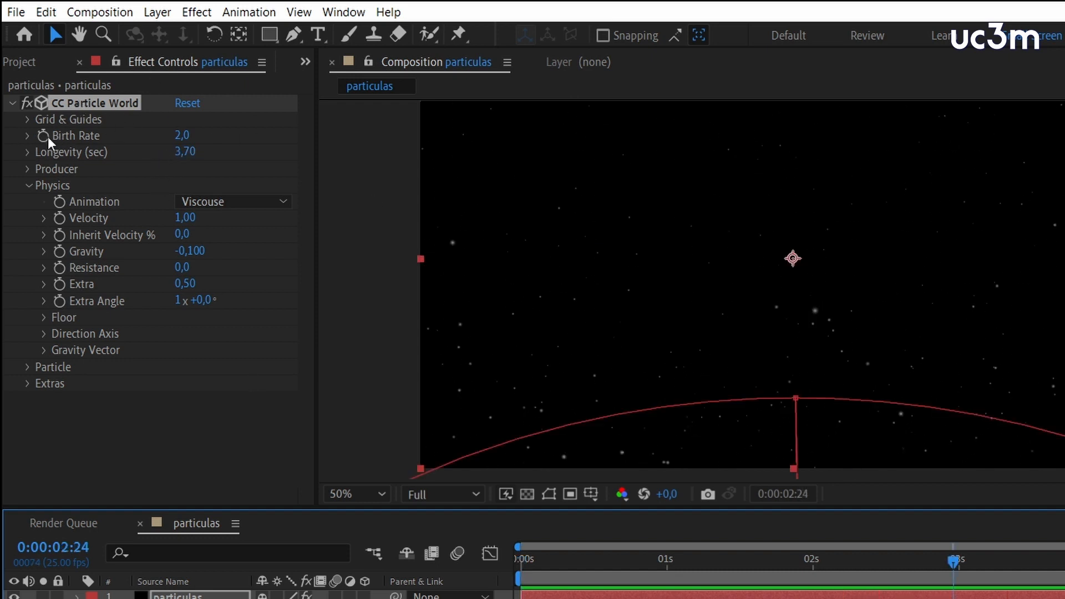
Set the particles' Birth Rate to 0,1 and inspect a single particle up close
{"action": "scroll", "coordinate": [824, 270], "scroll_direction": "up", "scroll_amount": 2}
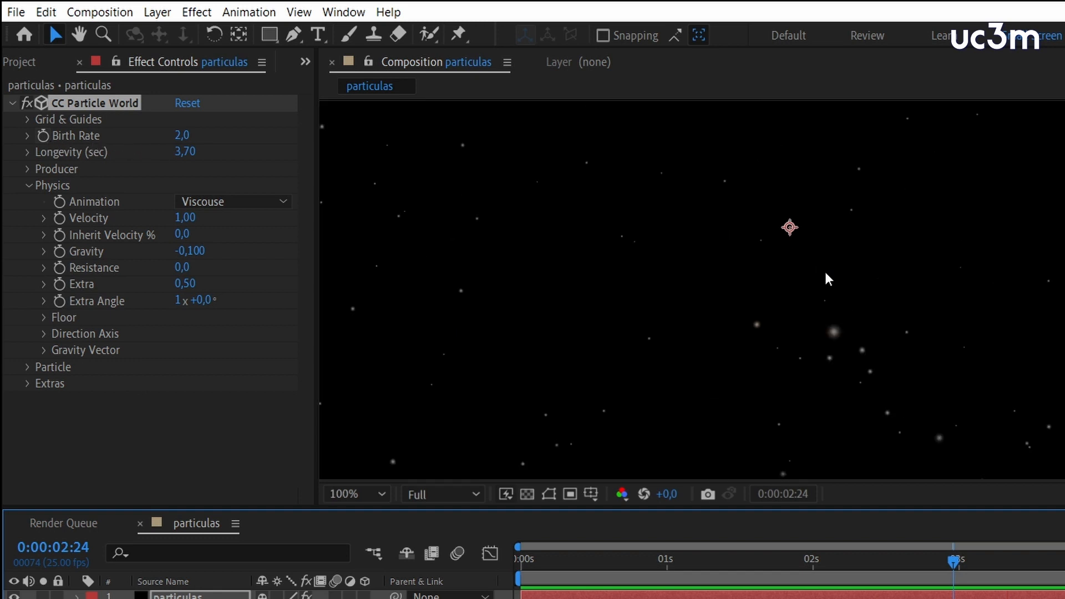
{"action": "left_click", "coordinate": [183, 136]}
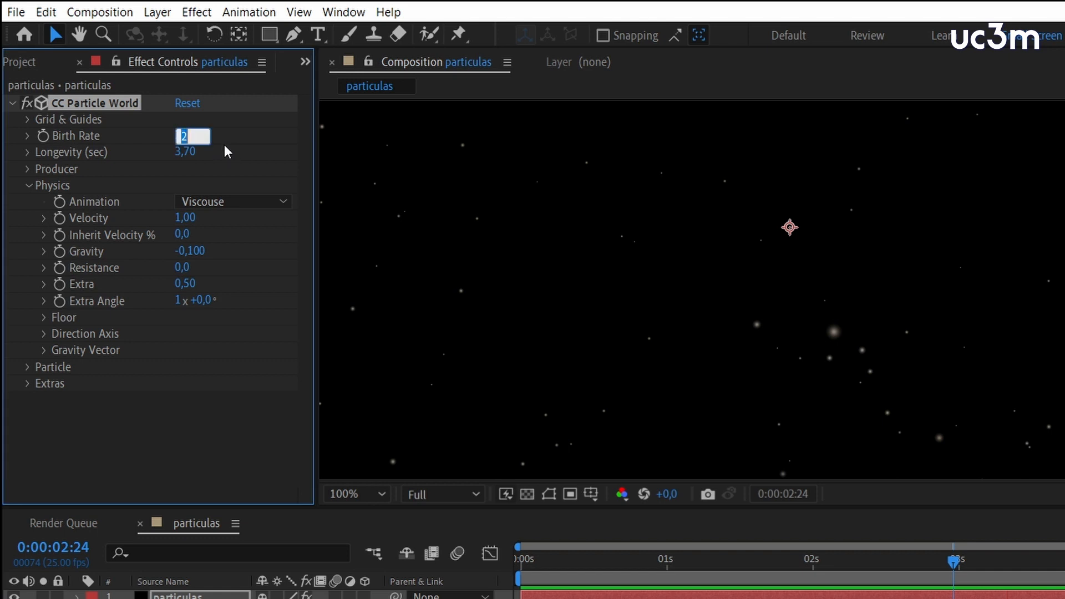
{"action": "type", "text": "0,1"}
{"action": "key", "text": "Return"}
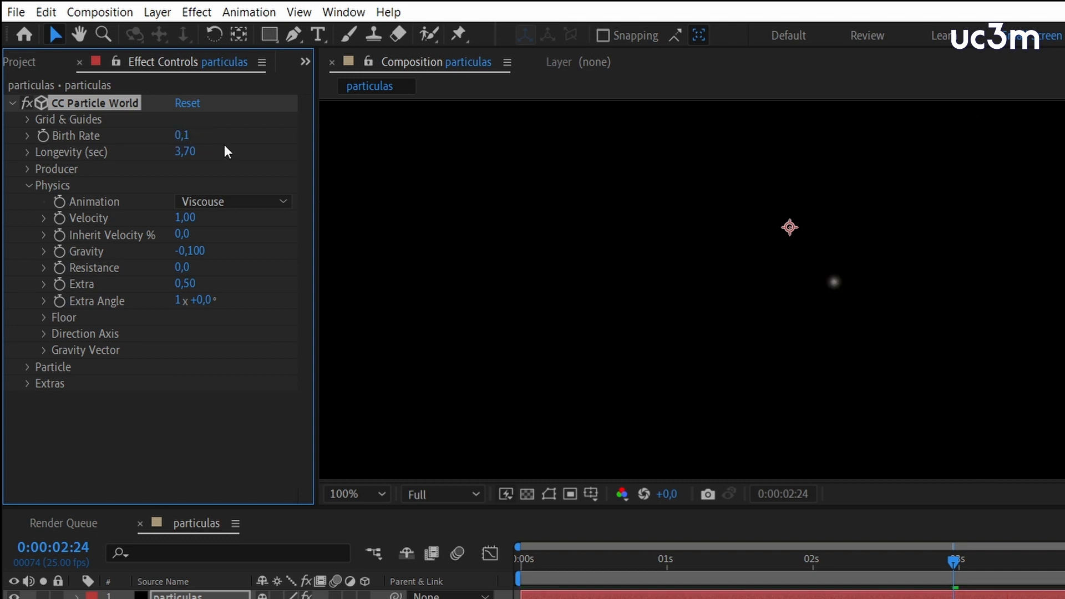
{"action": "scroll", "coordinate": [849, 285], "scroll_direction": "up", "scroll_amount": 1}
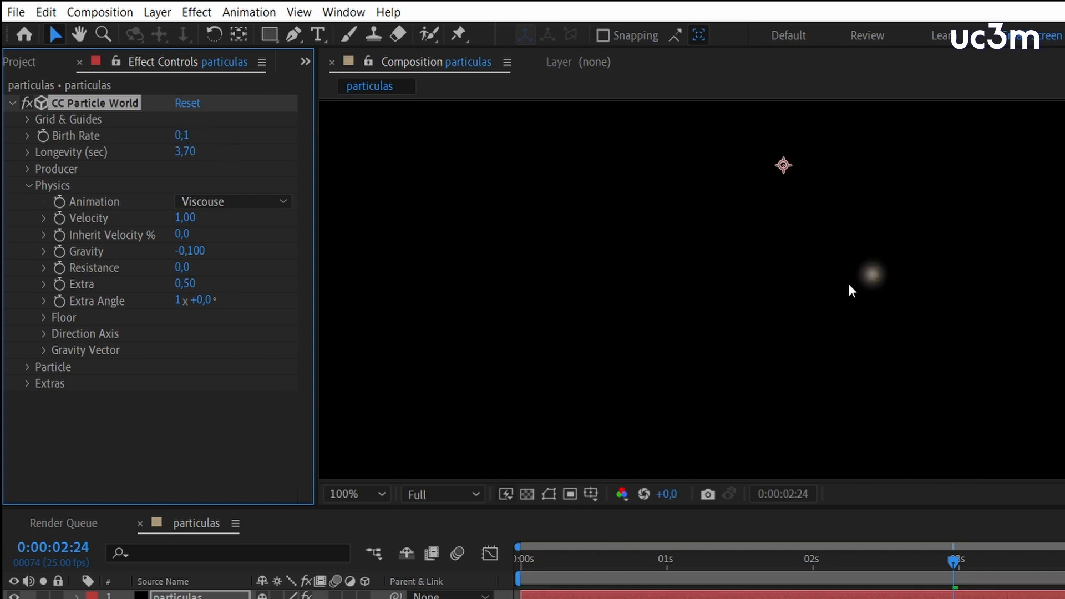
{"action": "scroll", "coordinate": [849, 285], "scroll_direction": "down", "scroll_amount": 2}
Replay and scrub the animation between two and four seconds to examine the sparser particles
{"action": "left_click_drag", "start_coordinate": [513, 416], "coordinate": [582, 414]}
{"action": "key", "text": "space"}
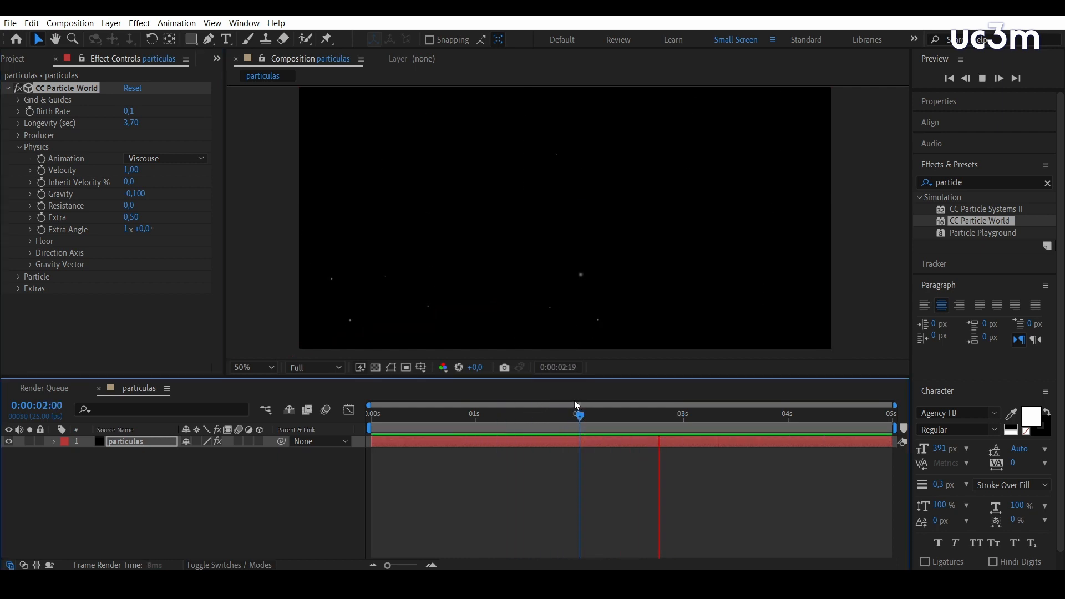
{"action": "mouse_move", "coordinate": [661, 422]}
{"action": "left_mouse_down"}
{"action": "mouse_move", "coordinate": [464, 428]}
{"action": "mouse_move", "coordinate": [589, 430]}
{"action": "left_mouse_up"}
{"action": "key", "text": "space"}
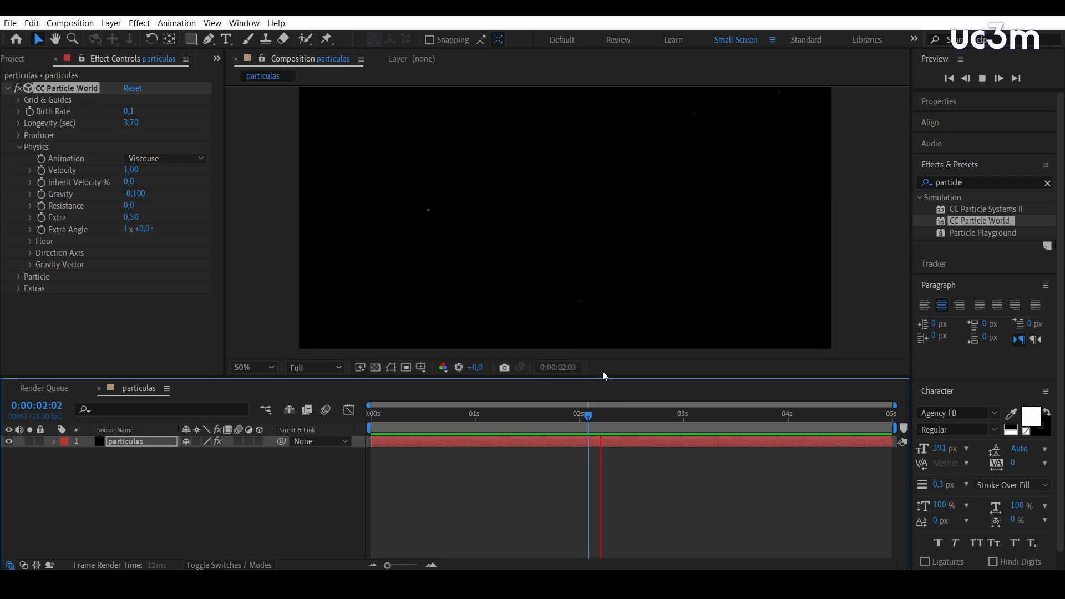
{"action": "scroll", "coordinate": [610, 277], "scroll_direction": "up", "scroll_amount": 4}
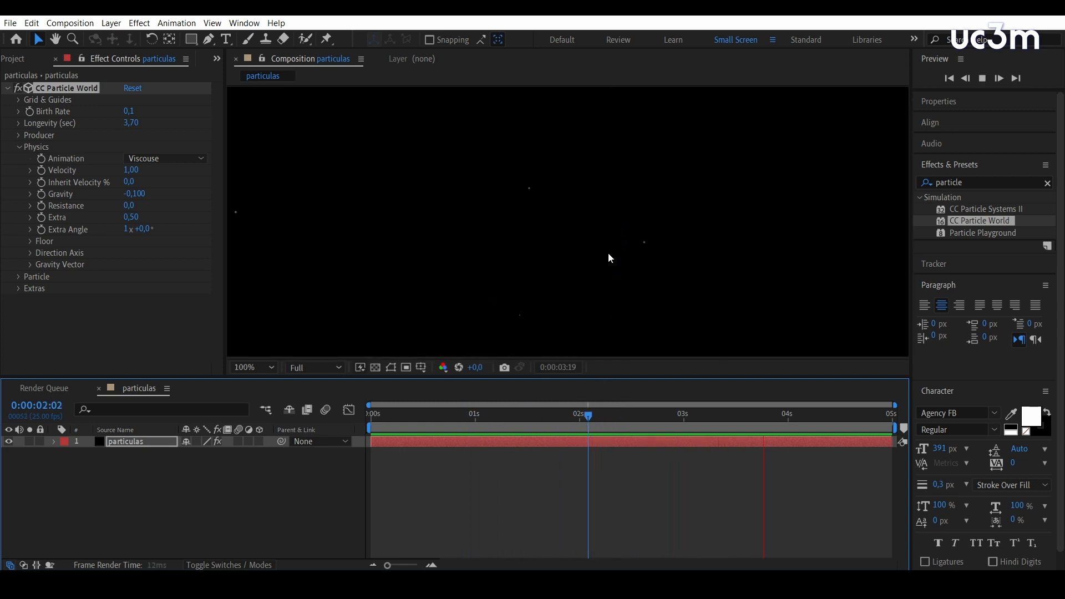
{"action": "scroll", "coordinate": [610, 251], "scroll_direction": "down", "scroll_amount": 4}
{"action": "scroll", "coordinate": [638, 305], "scroll_direction": "up", "scroll_amount": 2}
{"action": "scroll", "coordinate": [631, 302], "scroll_direction": "down", "scroll_amount": 1}
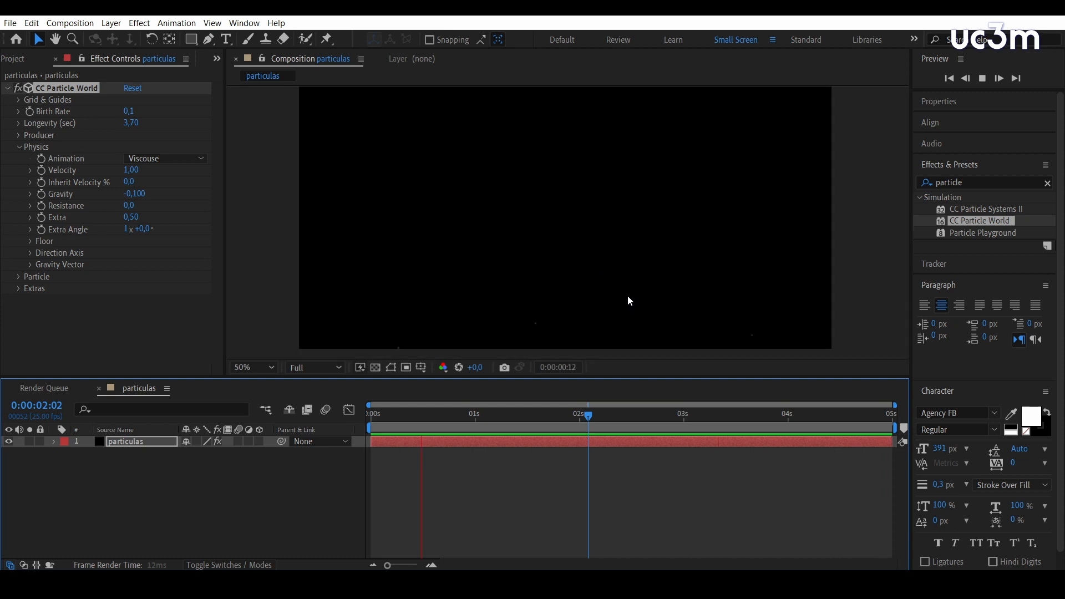
{"action": "left_click_drag", "start_coordinate": [637, 412], "coordinate": [698, 428]}
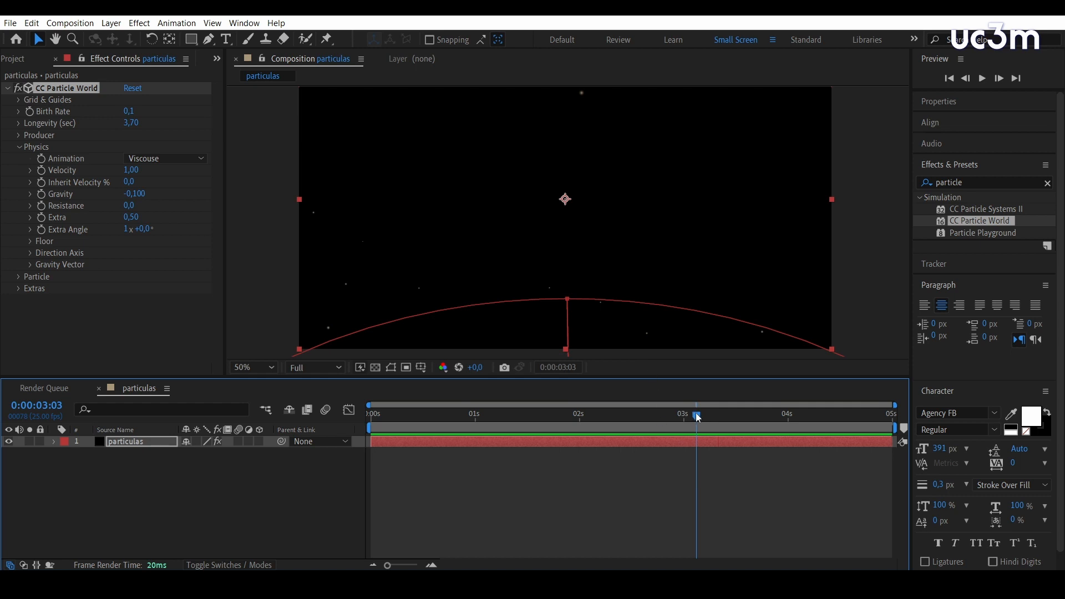
{"action": "left_click_drag", "start_coordinate": [677, 414], "coordinate": [794, 379]}
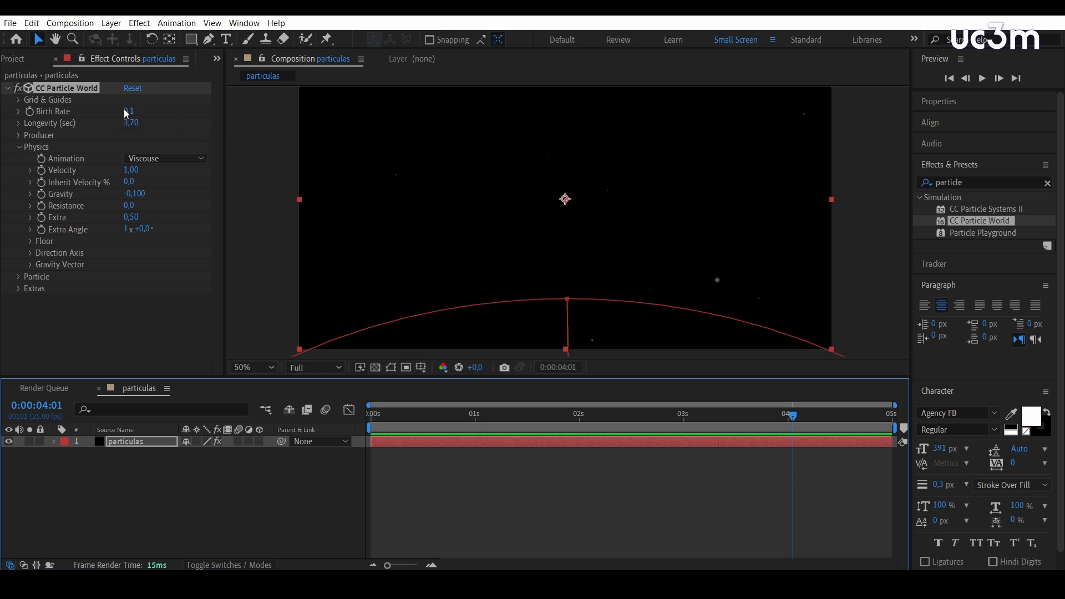
Set the Birth Rate to 0,2 and play the animation to check the particle density
{"action": "left_click_drag", "start_coordinate": [130, 116], "coordinate": [133, 118]}
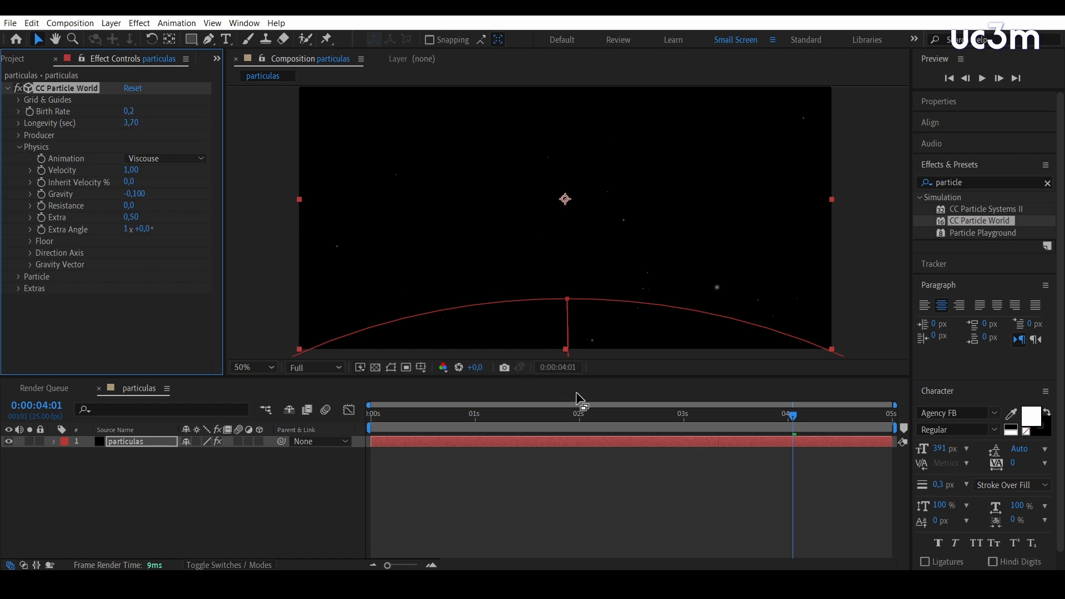
{"action": "left_click", "coordinate": [582, 408]}
{"action": "mouse_move", "coordinate": [538, 412]}
{"action": "left_mouse_down"}
{"action": "mouse_move", "coordinate": [518, 412]}
{"action": "mouse_move", "coordinate": [703, 405]}
{"action": "mouse_move", "coordinate": [533, 425]}
{"action": "left_mouse_up"}
{"action": "key", "text": "space"}
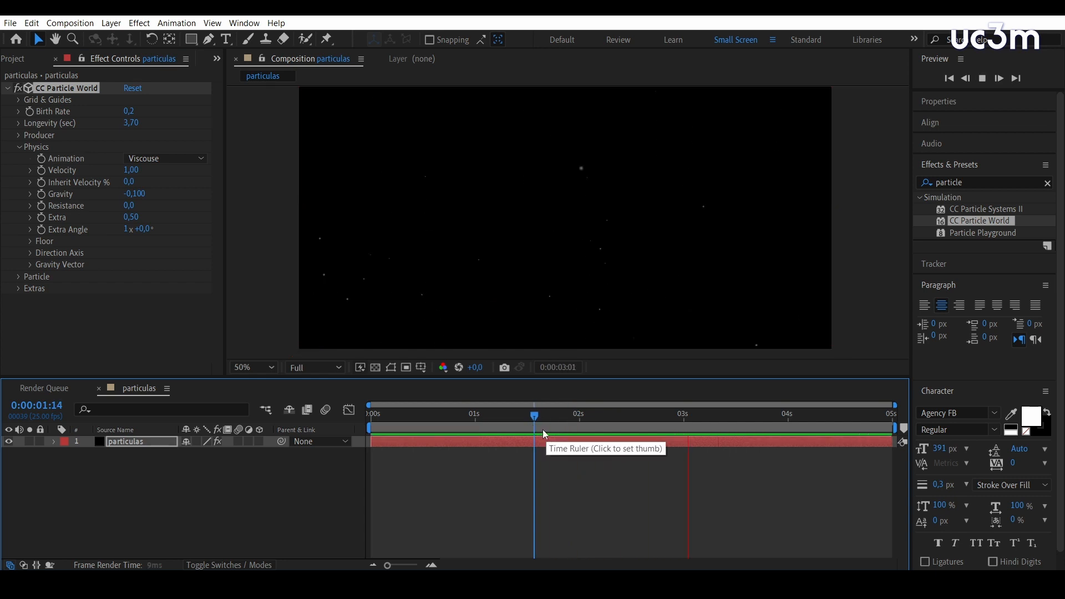
{"action": "key", "text": "space"}
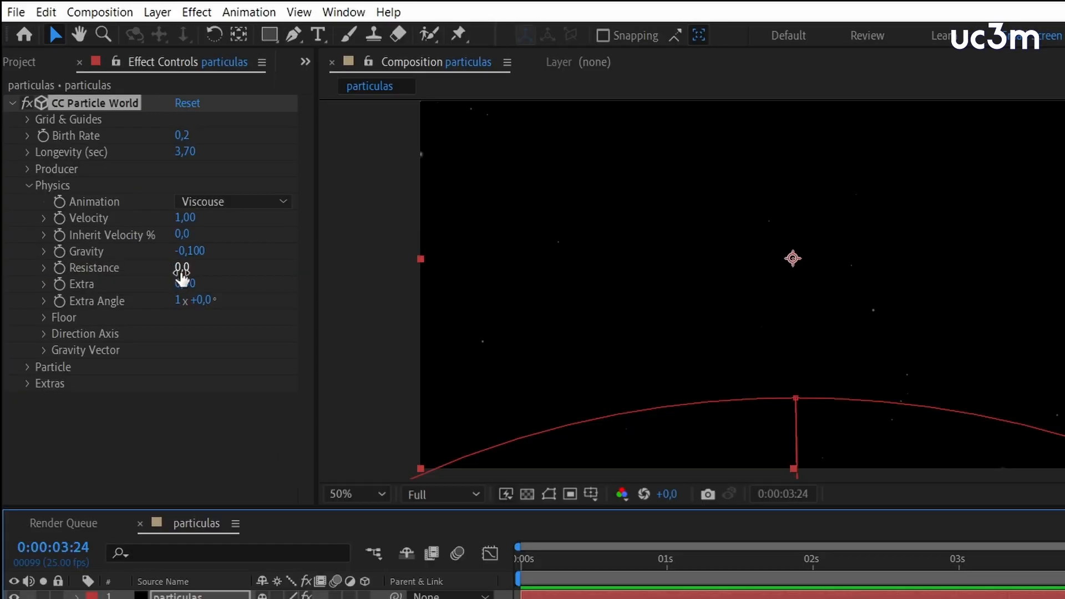
Set the particles' Resistance to 2,8 in the Physics settings and play the animation to check their movement
{"action": "left_click", "coordinate": [109, 268]}
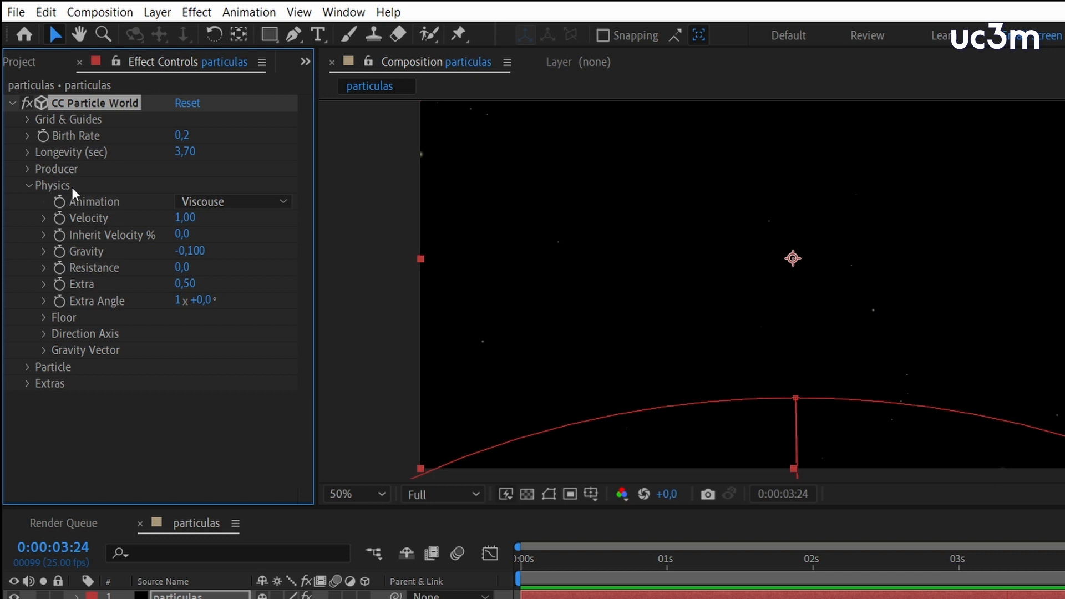
{"action": "left_click_drag", "start_coordinate": [181, 272], "coordinate": [212, 268]}
{"action": "left_click_drag", "start_coordinate": [822, 556], "coordinate": [659, 561]}
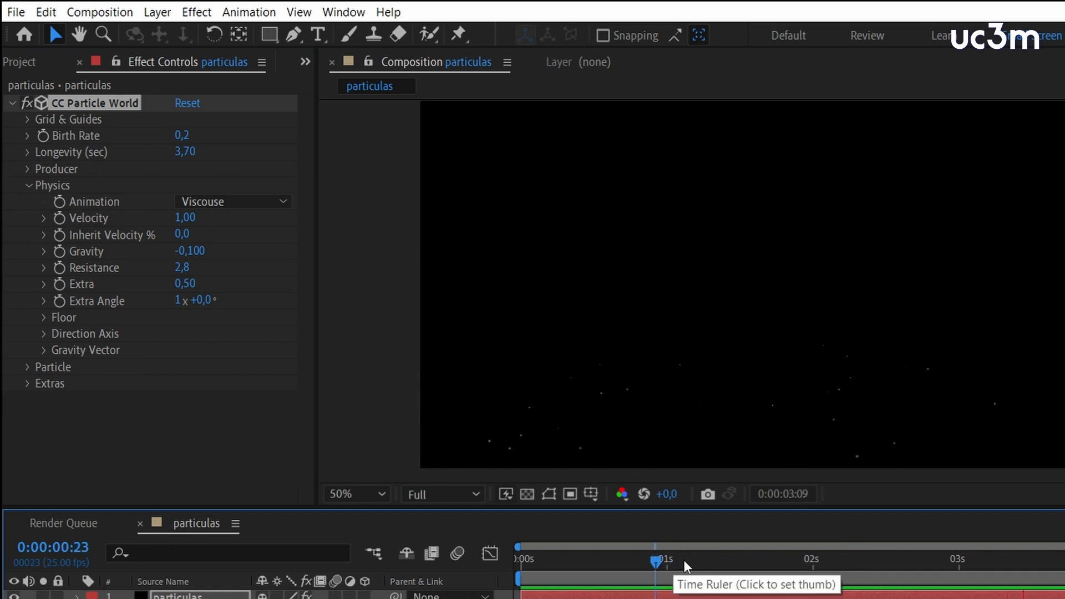
{"action": "key", "text": "space"}
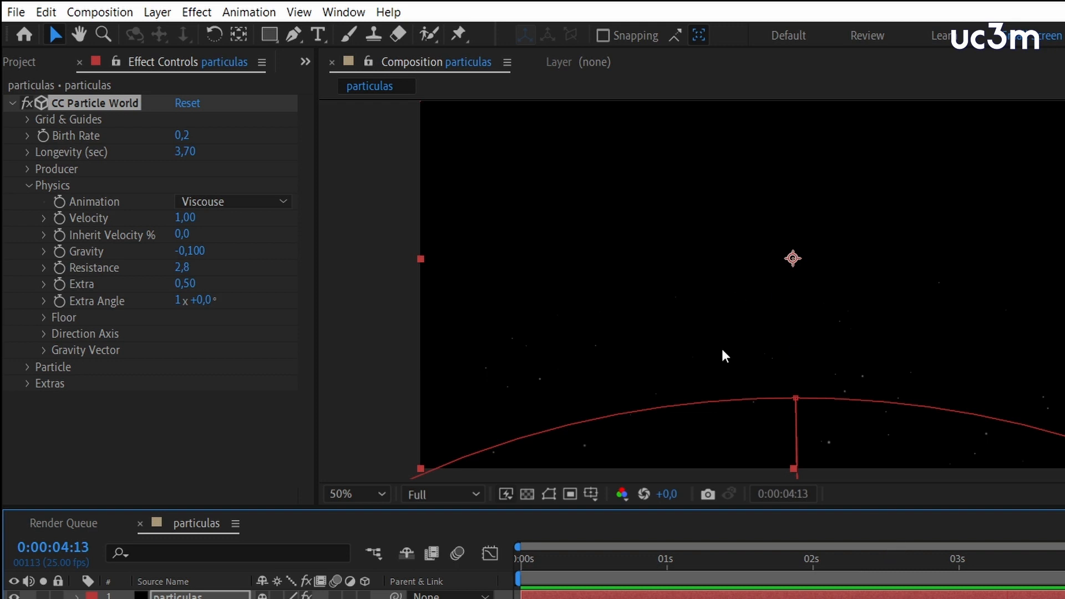
Set the particles' Longevity to 3,89 seconds and play the animation from the first second
{"action": "left_click_drag", "start_coordinate": [1045, 559], "coordinate": [983, 560]}
{"action": "left_click_drag", "start_coordinate": [184, 152], "coordinate": [205, 155]}
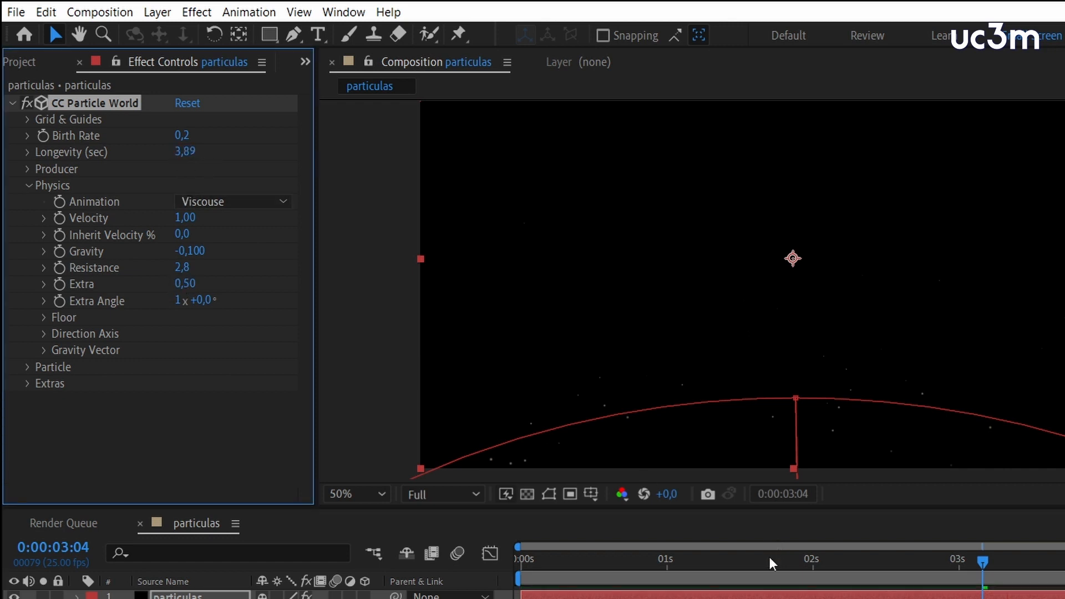
{"action": "left_click_drag", "start_coordinate": [684, 557], "coordinate": [619, 574]}
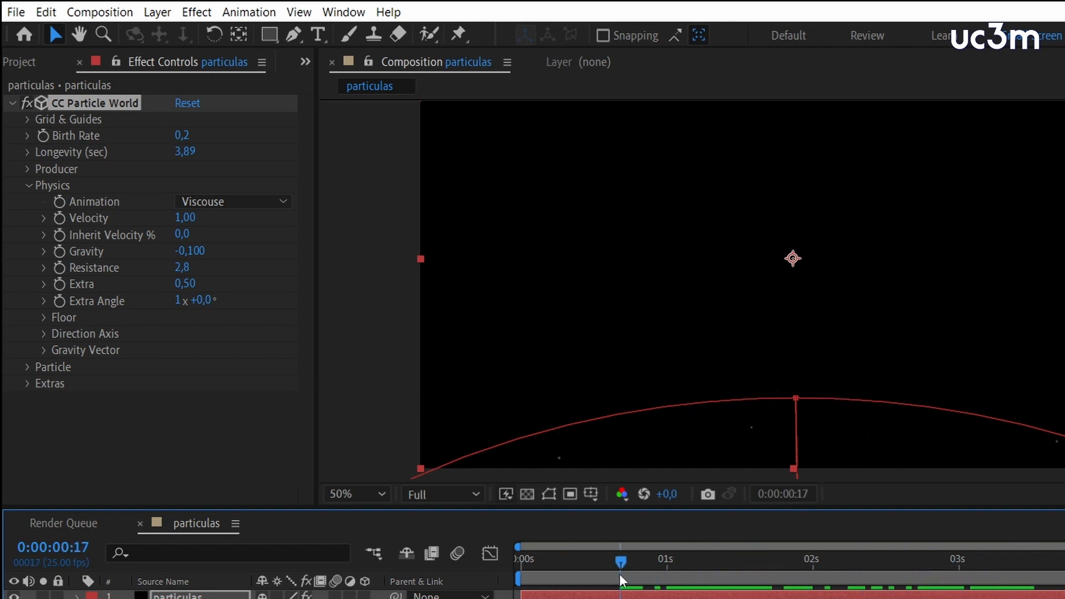
{"action": "key", "text": "space"}
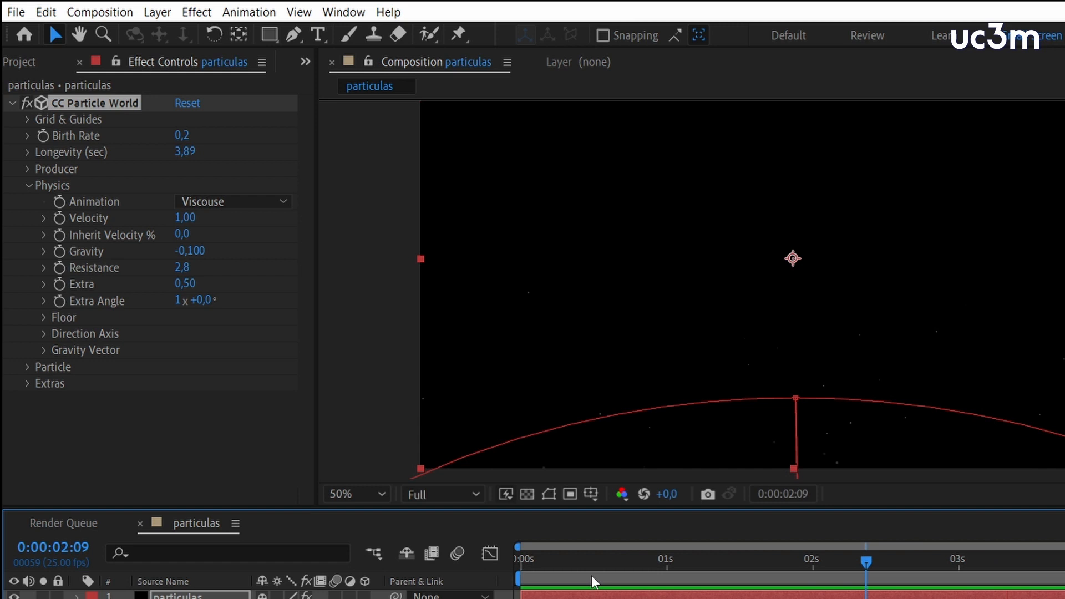
Set the Resistance to 0,2 and replay the animation, first from 1 second and again from near the start
{"action": "left_click_drag", "start_coordinate": [181, 268], "coordinate": [149, 269]}
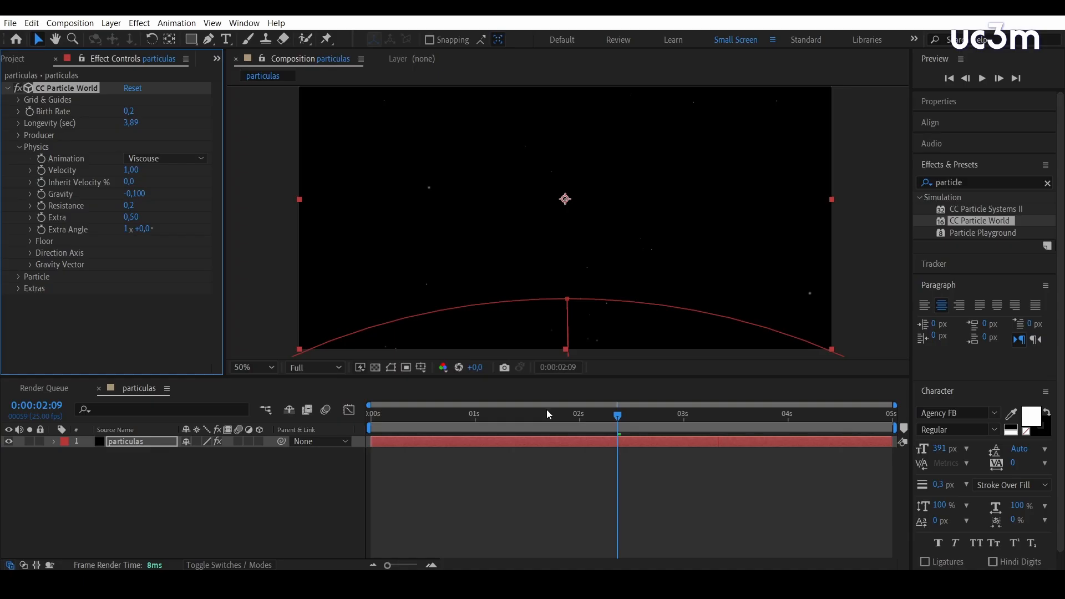
{"action": "left_click_drag", "start_coordinate": [547, 414], "coordinate": [476, 418]}
{"action": "key", "text": "space"}
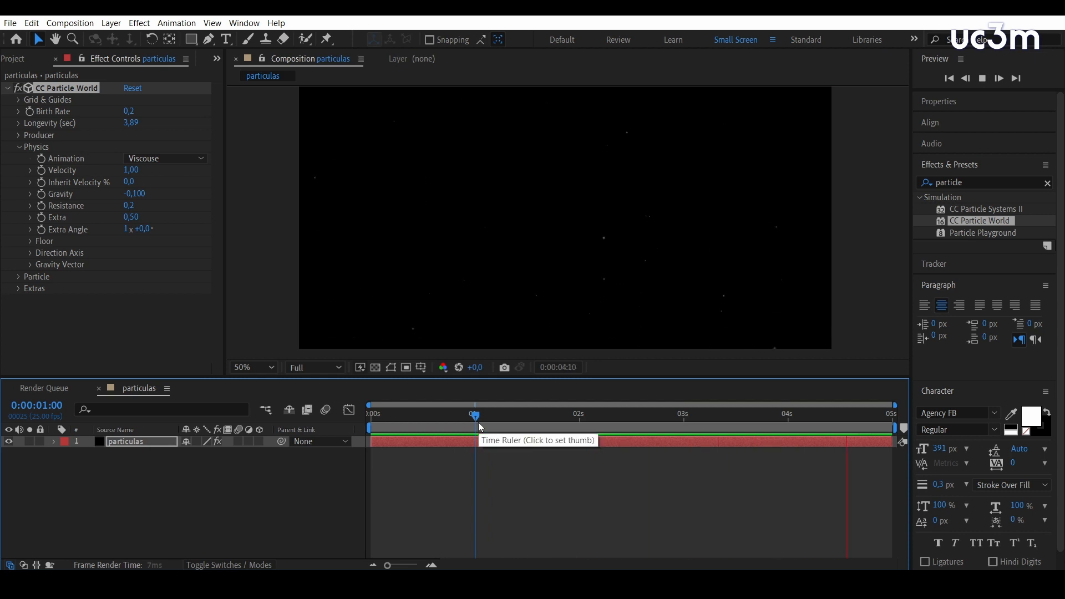
{"action": "left_click", "coordinate": [560, 334]}
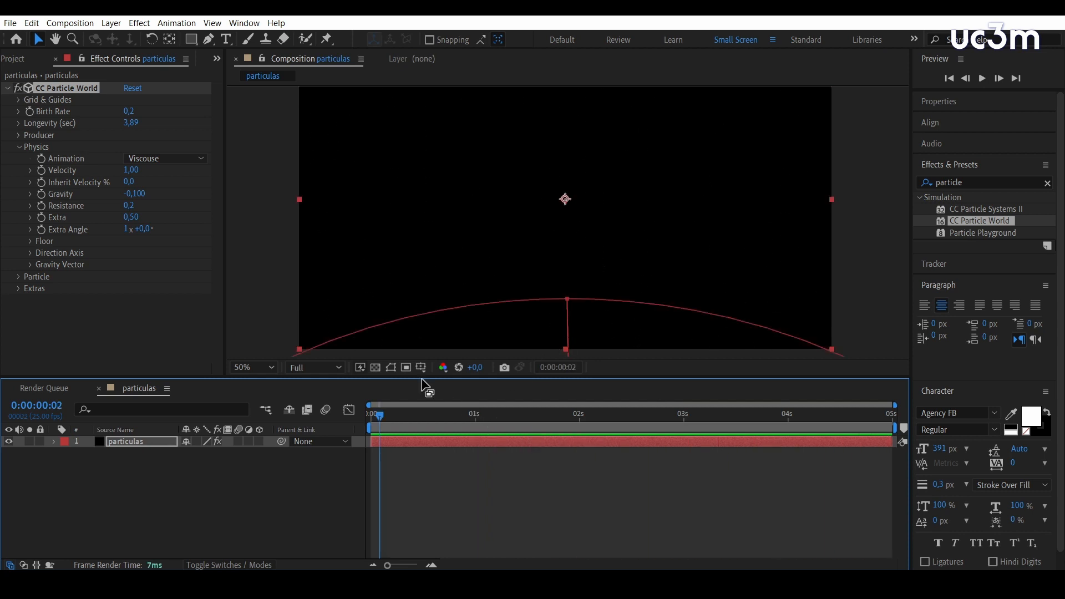
{"action": "left_click_drag", "start_coordinate": [549, 414], "coordinate": [394, 434]}
{"action": "key", "text": "space"}
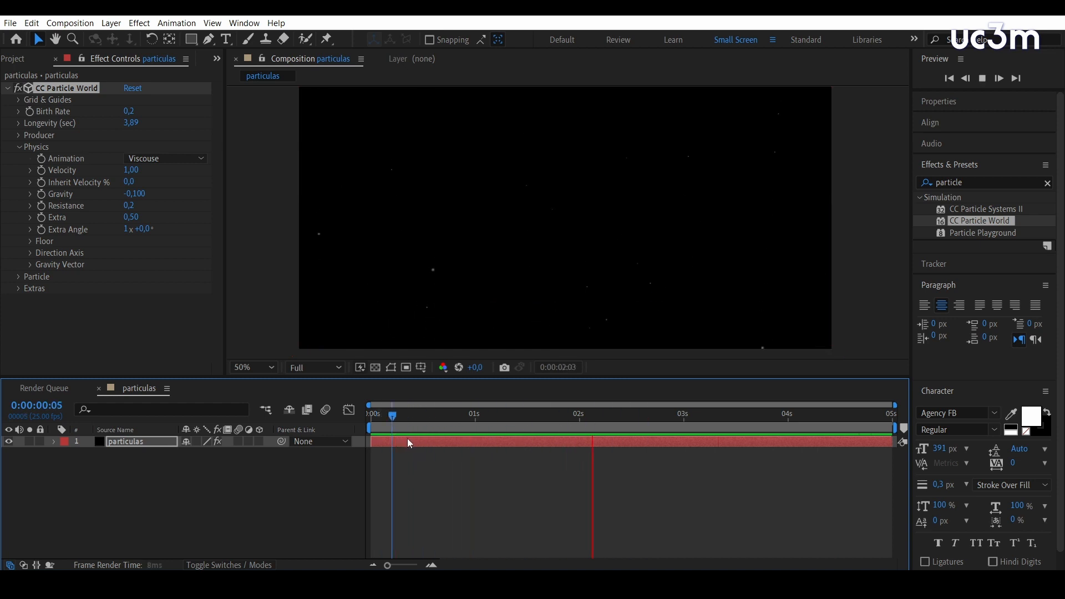
{"action": "key", "text": "space"}
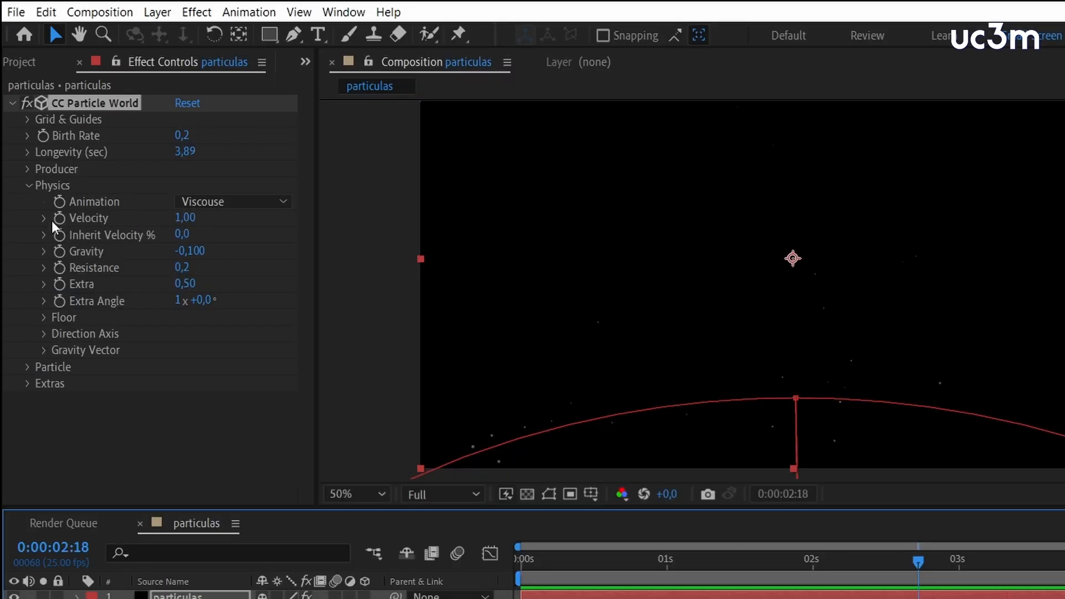
Set the particles' Velocity to 0,31 and play the animation from about 1 second to check their speed
{"action": "left_click_drag", "start_coordinate": [187, 222], "coordinate": [130, 228]}
{"action": "left_click_drag", "start_coordinate": [917, 565], "coordinate": [661, 574]}
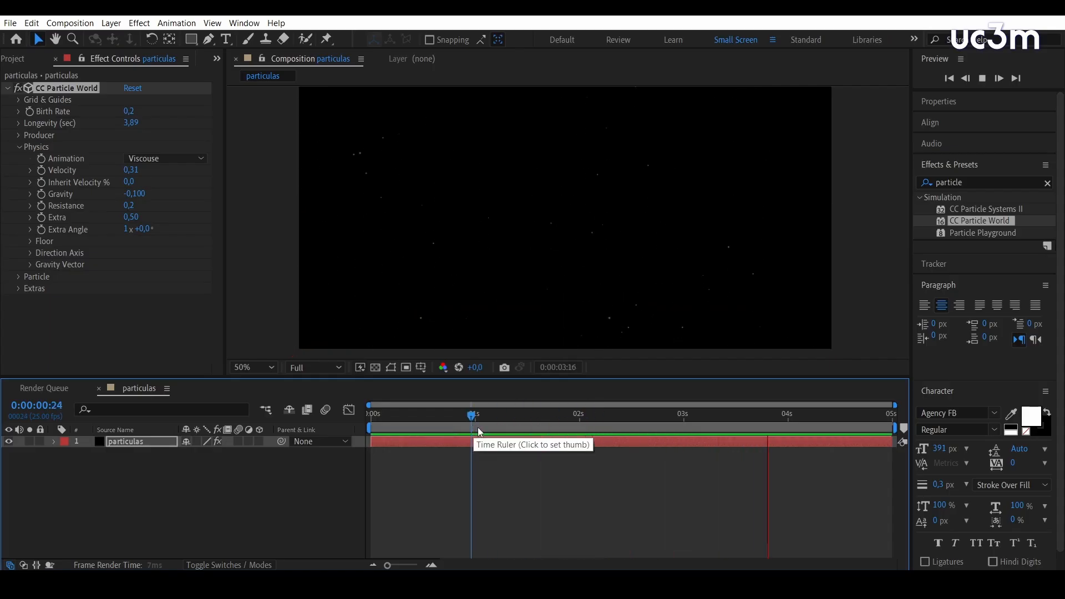
{"action": "left_click_drag", "start_coordinate": [582, 414], "coordinate": [750, 422]}
Set the Resistance to 0,9, replay the animation, and park the playhead just past 3 seconds
{"action": "left_click_drag", "start_coordinate": [678, 414], "coordinate": [506, 411]}
{"action": "key", "text": "space"}
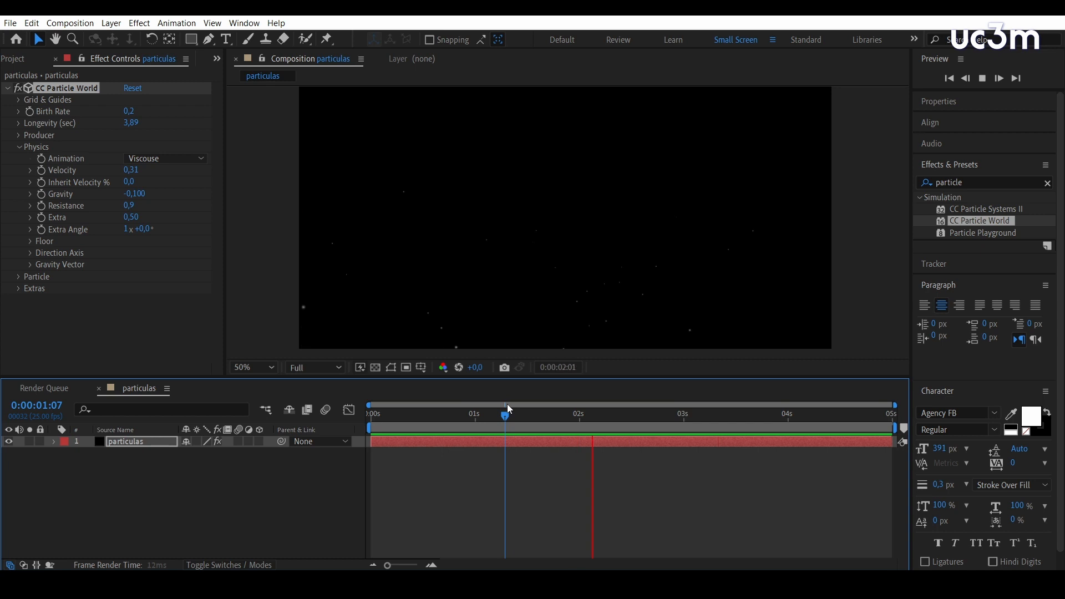
{"action": "key", "text": "space"}
{"action": "mouse_move", "coordinate": [721, 420]}
{"action": "left_mouse_down"}
{"action": "mouse_move", "coordinate": [618, 417]}
{"action": "mouse_move", "coordinate": [746, 425]}
{"action": "mouse_move", "coordinate": [692, 423]}
{"action": "mouse_move", "coordinate": [708, 427]}
{"action": "left_mouse_up"}
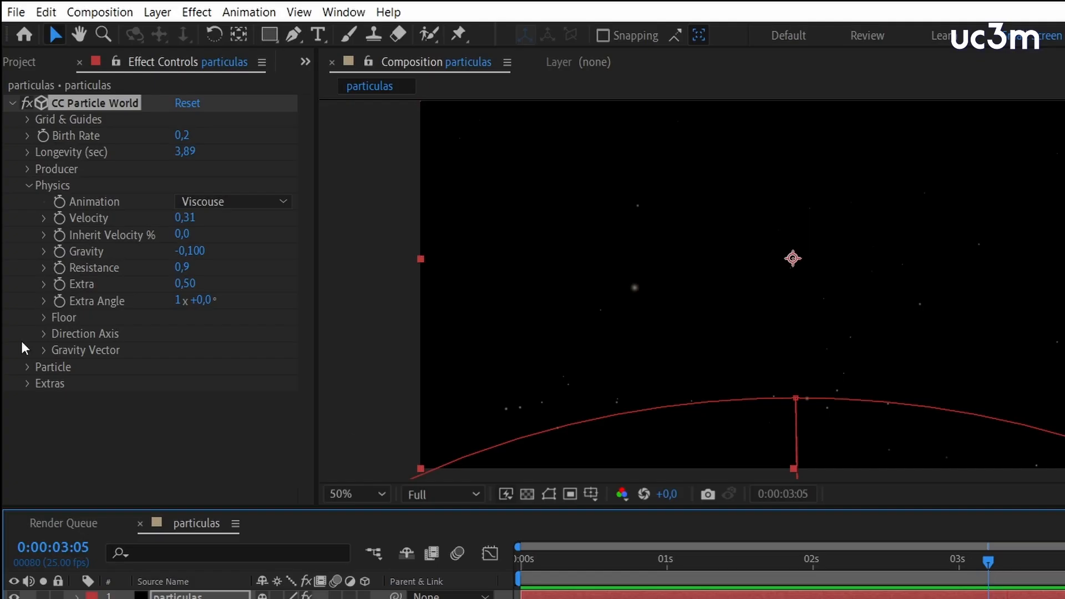
Expand the Extras settings, set the Random Seed to 30, and play the new particle distribution from 1 second
{"action": "left_click", "coordinate": [27, 384]}
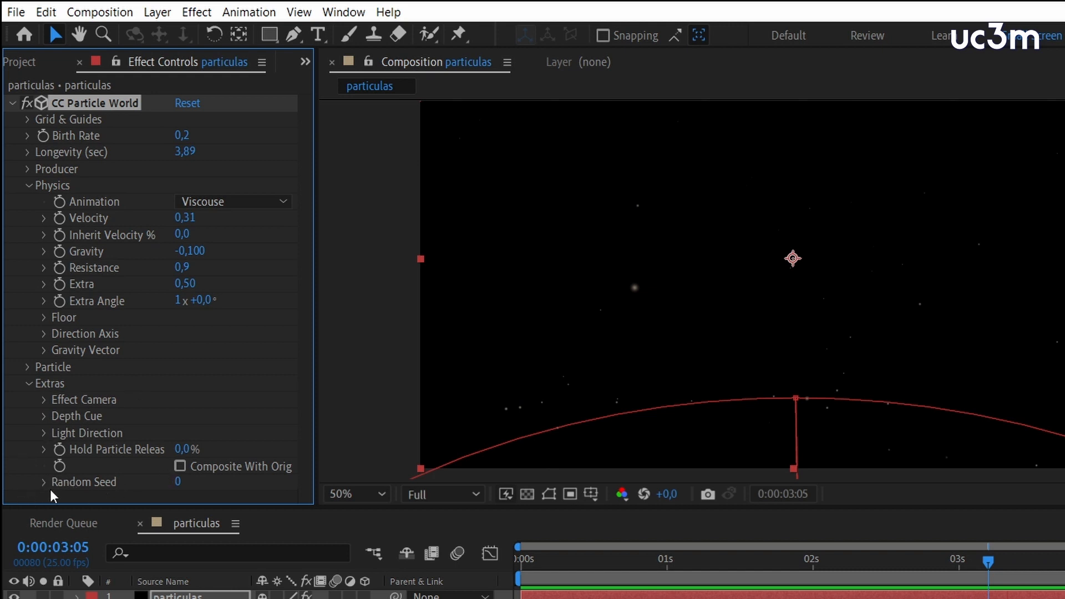
{"action": "mouse_move", "coordinate": [988, 562]}
{"action": "left_mouse_down"}
{"action": "mouse_move", "coordinate": [688, 570]}
{"action": "mouse_move", "coordinate": [988, 562]}
{"action": "left_mouse_up"}
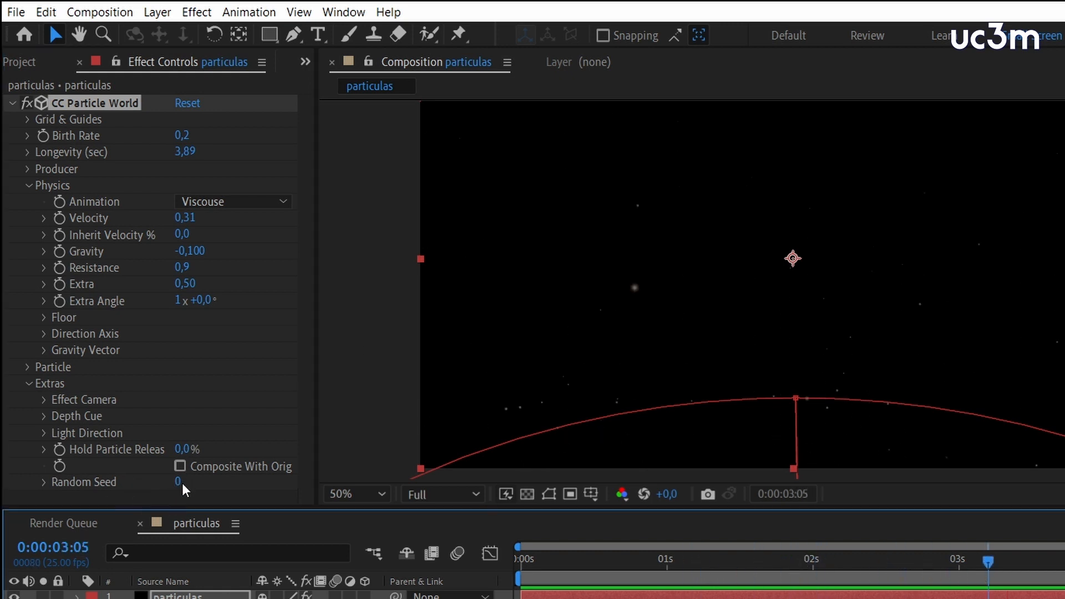
{"action": "mouse_move", "coordinate": [176, 482]}
{"action": "left_mouse_down"}
{"action": "mouse_move", "coordinate": [204, 491]}
{"action": "mouse_move", "coordinate": [187, 490]}
{"action": "left_mouse_up"}
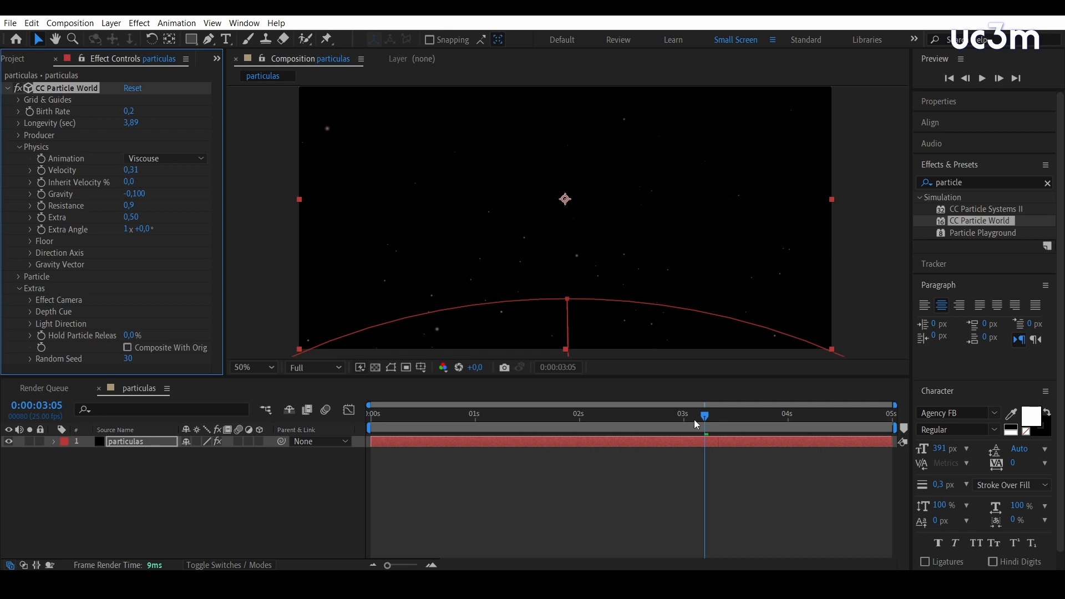
{"action": "left_click_drag", "start_coordinate": [694, 419], "coordinate": [477, 429]}
{"action": "key", "text": "space"}
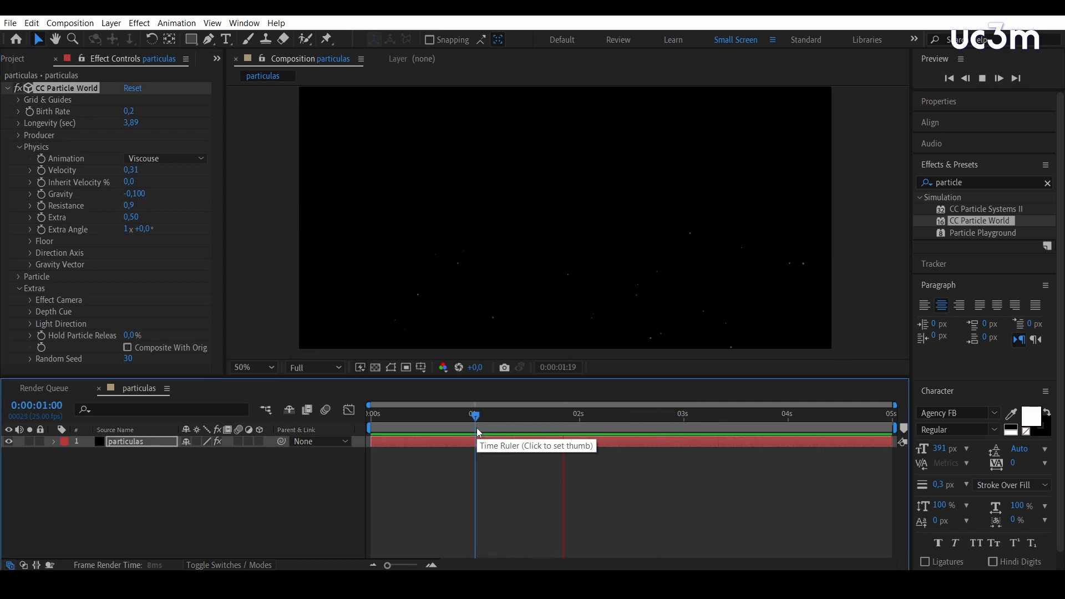